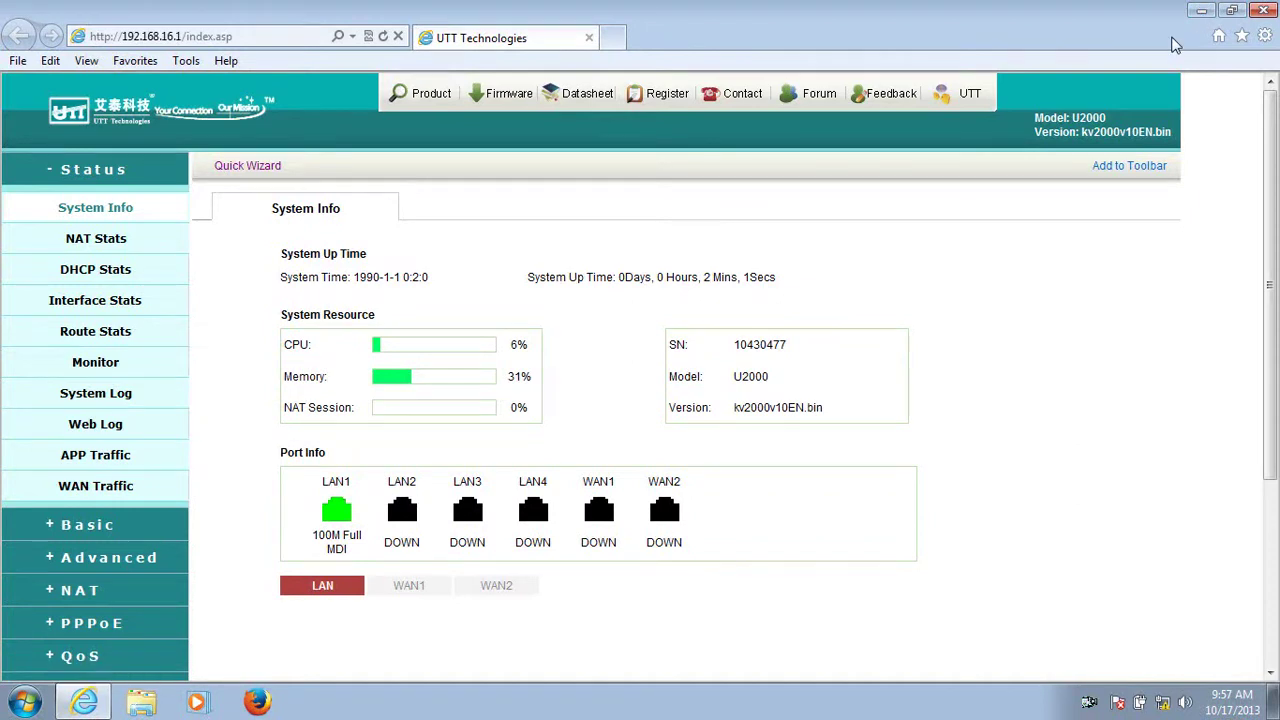
# Minimize Internet Explorer with Windows+D to reveal the Windows desktop.
pyautogui.press('super+d')
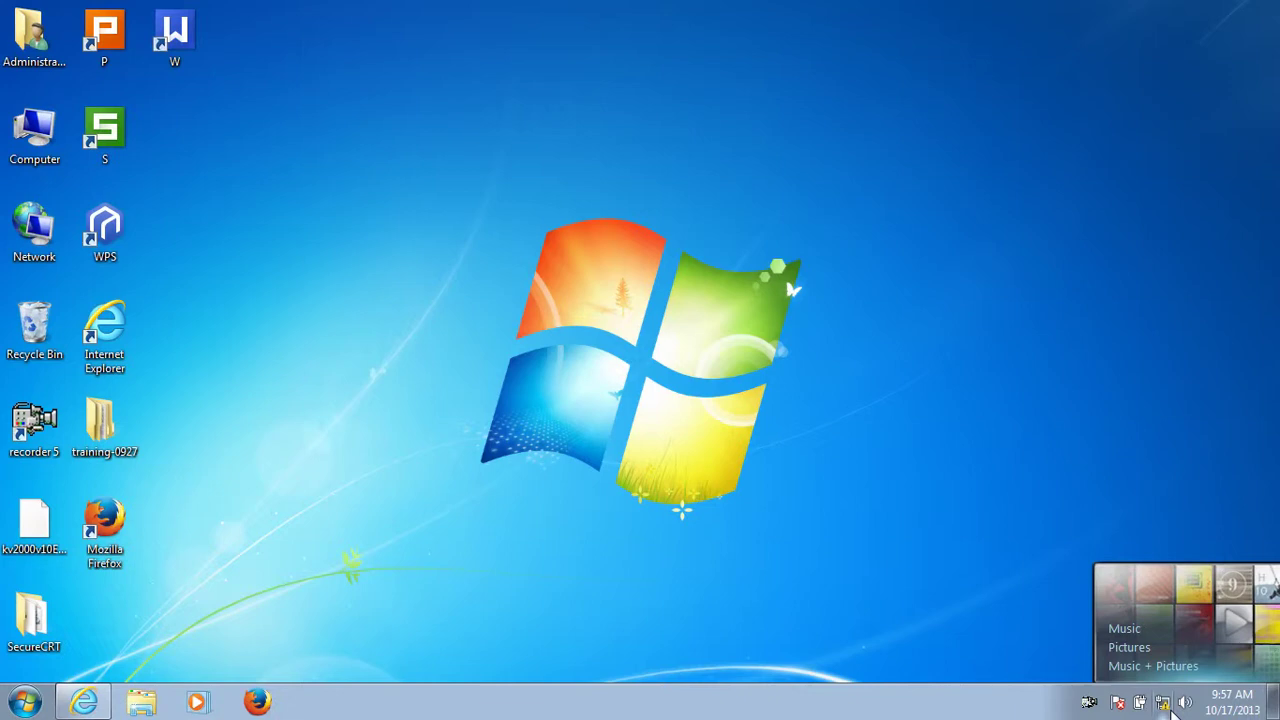
# From Network and Sharing Center, start a Connect to a workplace setup and pick the VPN option.
pyautogui.click(1163, 704)
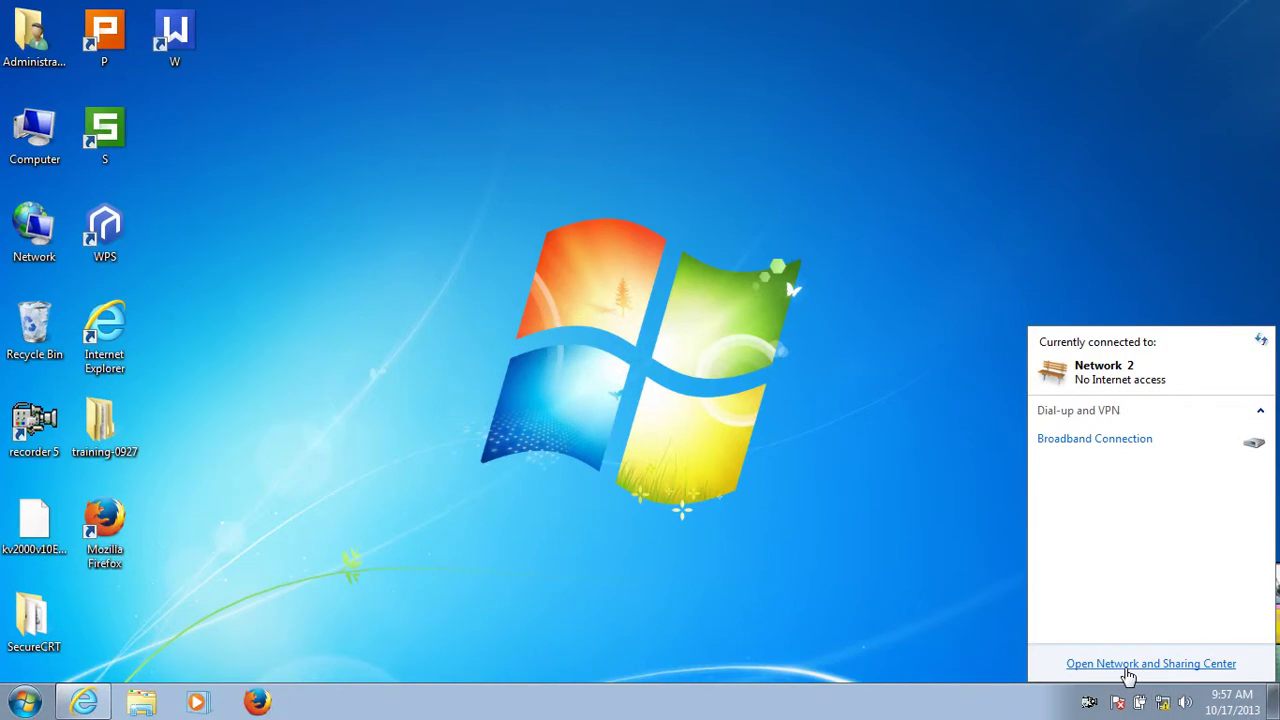
pyautogui.click(1128, 670)
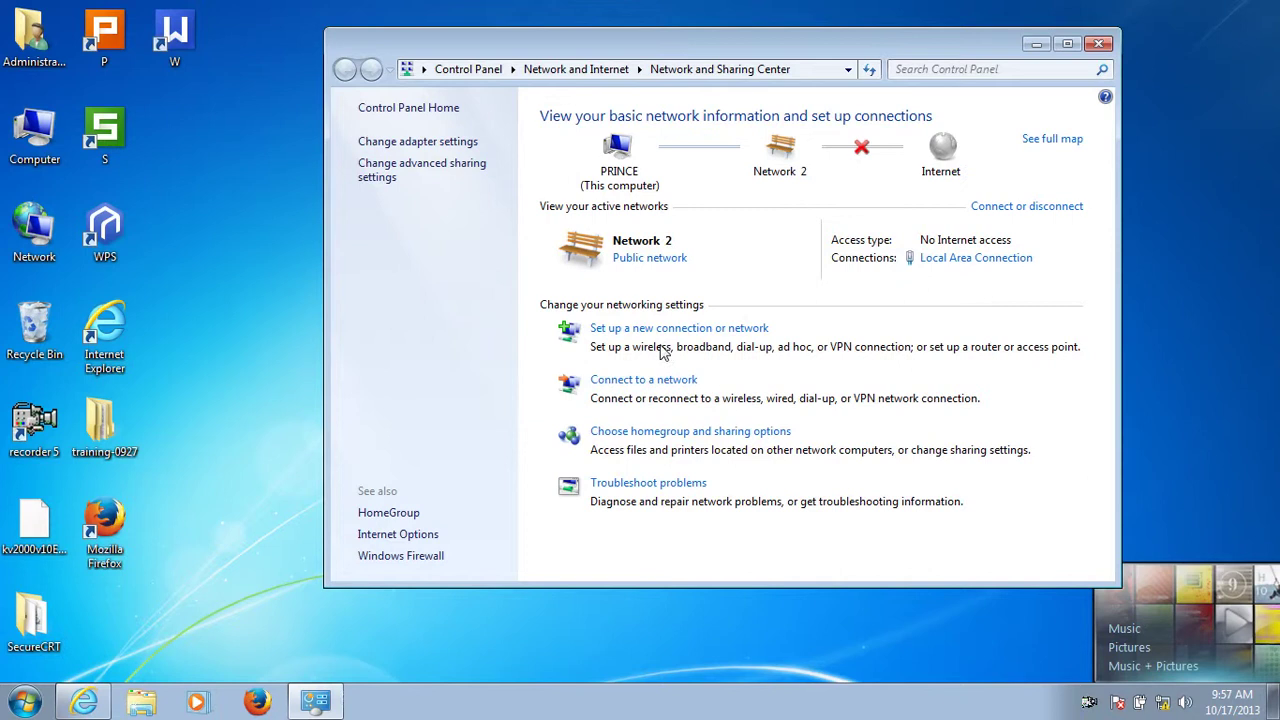
pyautogui.click(651, 336)
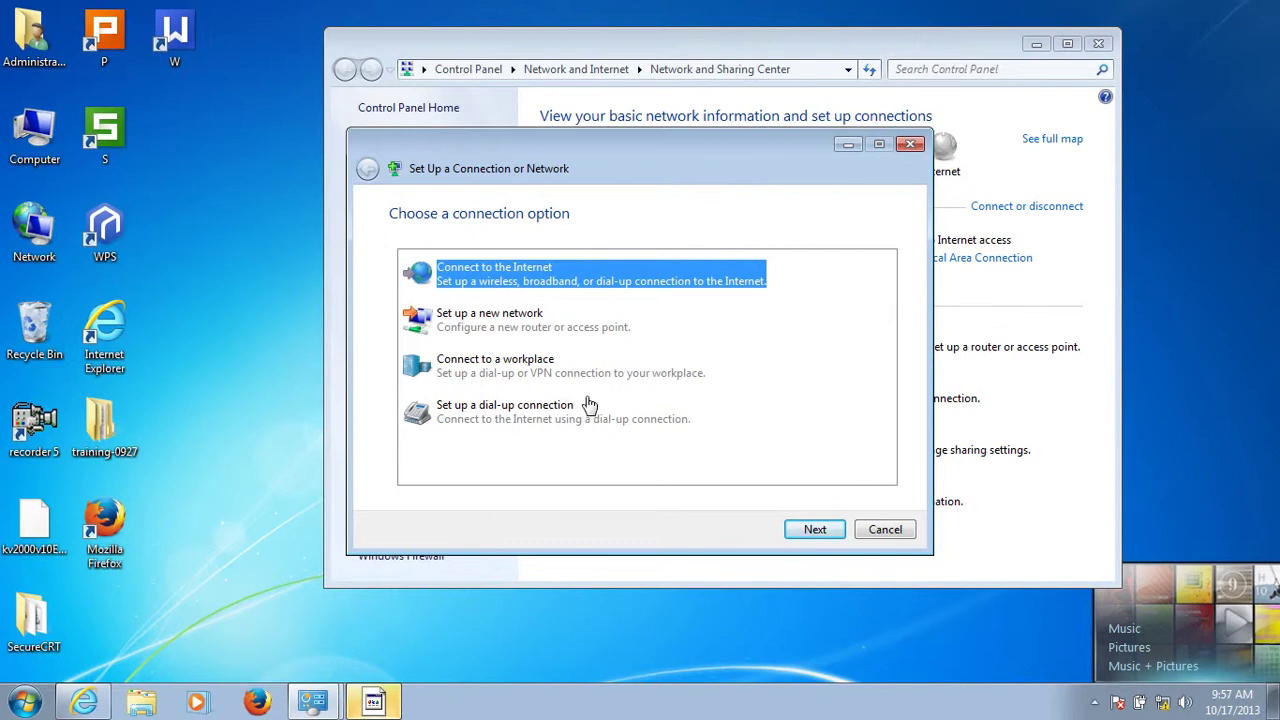
pyautogui.click(510, 384)
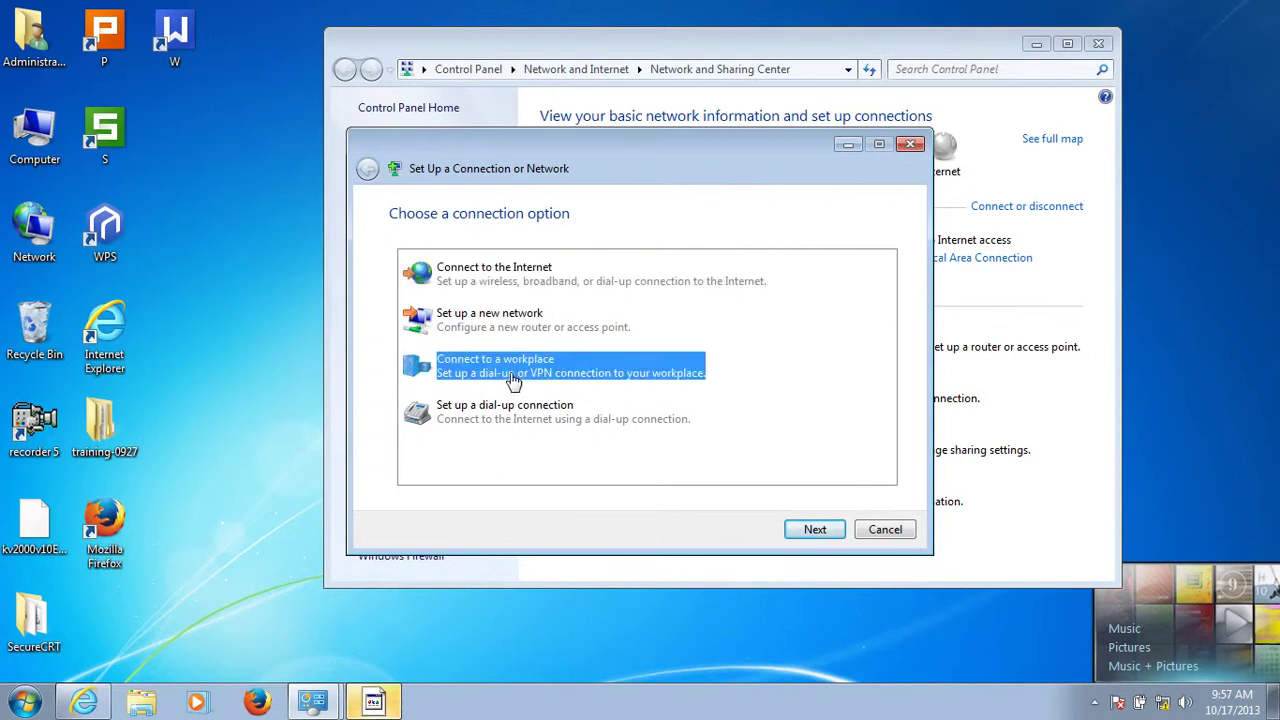
pyautogui.click(815, 529)
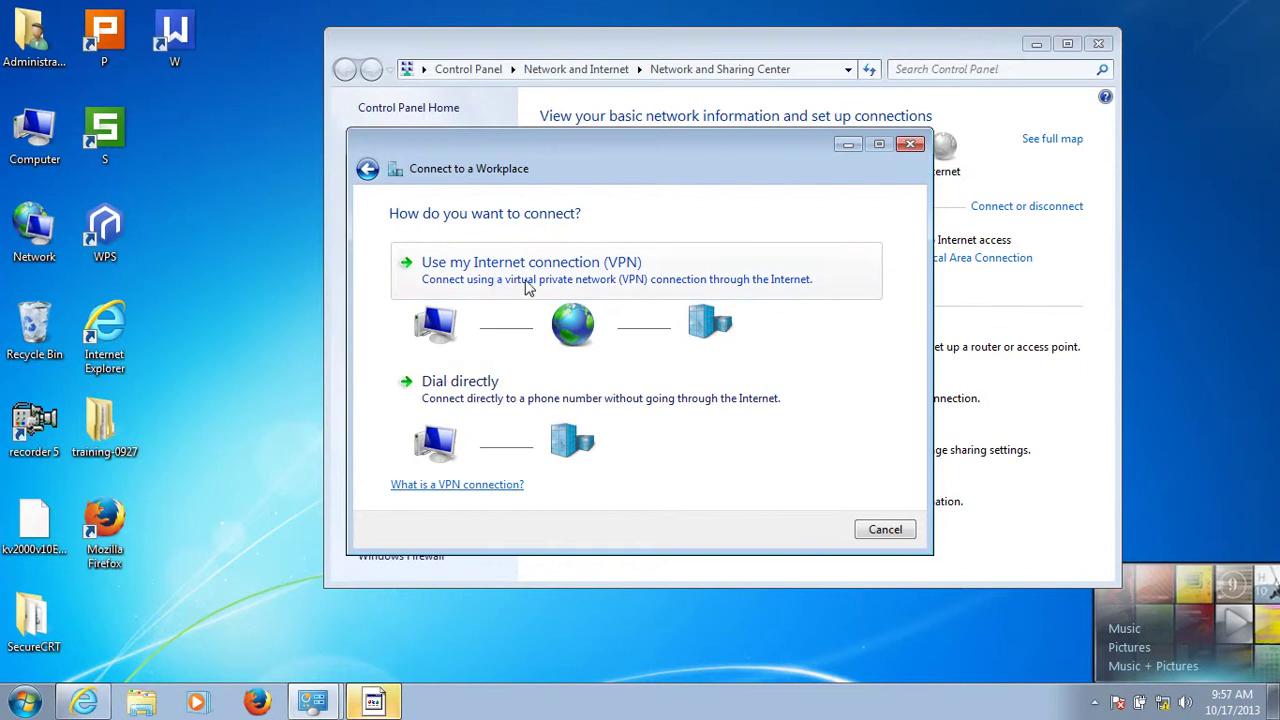
pyautogui.click(609, 289)
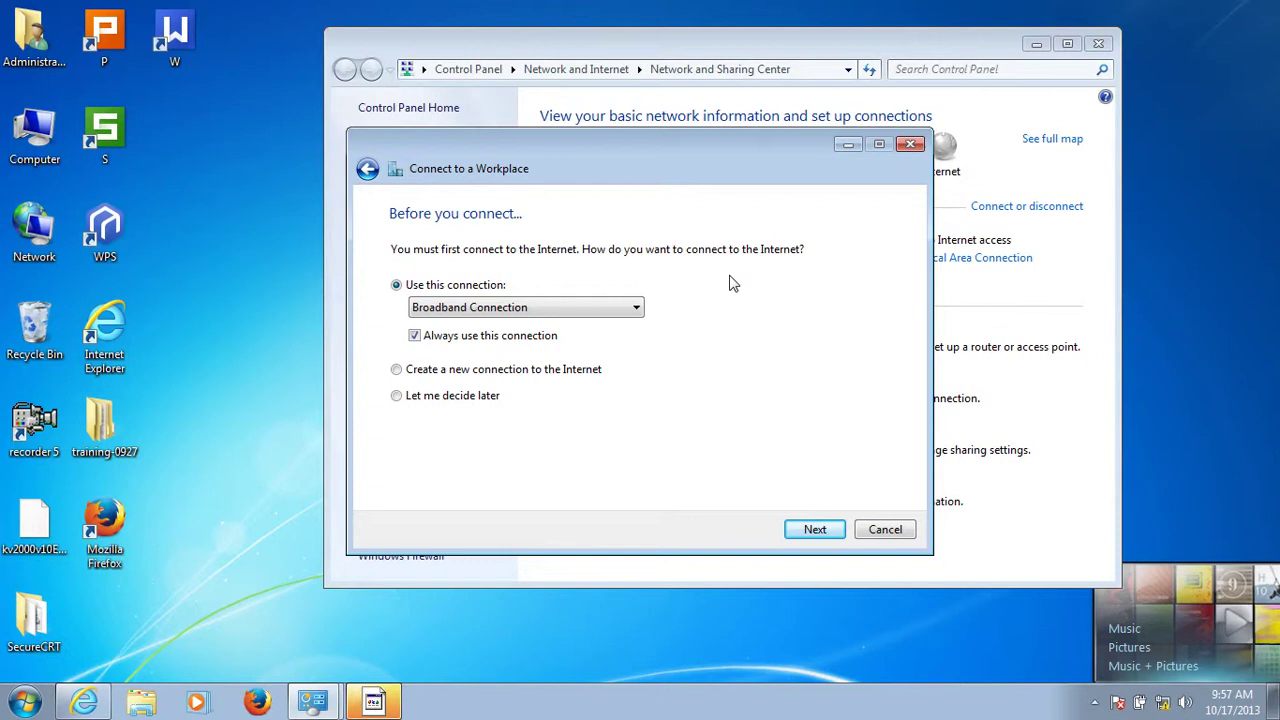
# Choose Let me decide later for the Internet connection and continue to the address page.
pyautogui.click(397, 397)
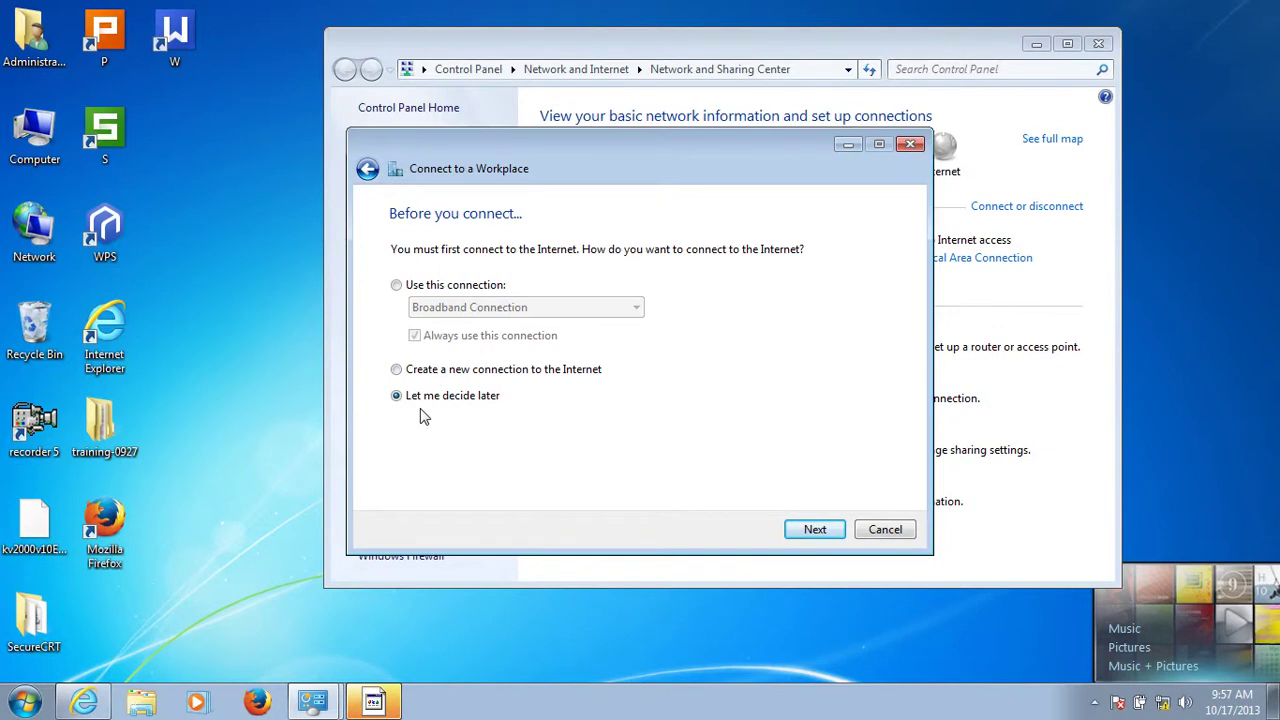
pyautogui.click(814, 529)
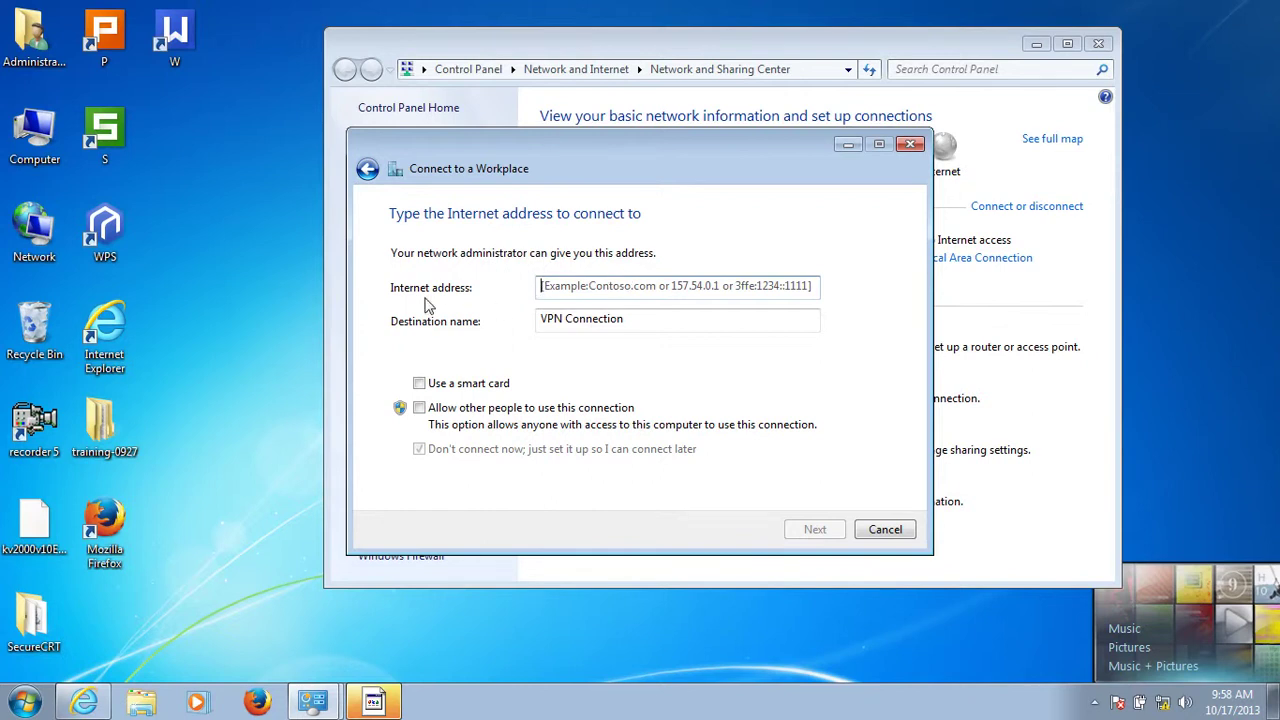
# Enter Internet address 200.200.203.60 and destination name UTT, then continue.
pyautogui.click(573, 287)
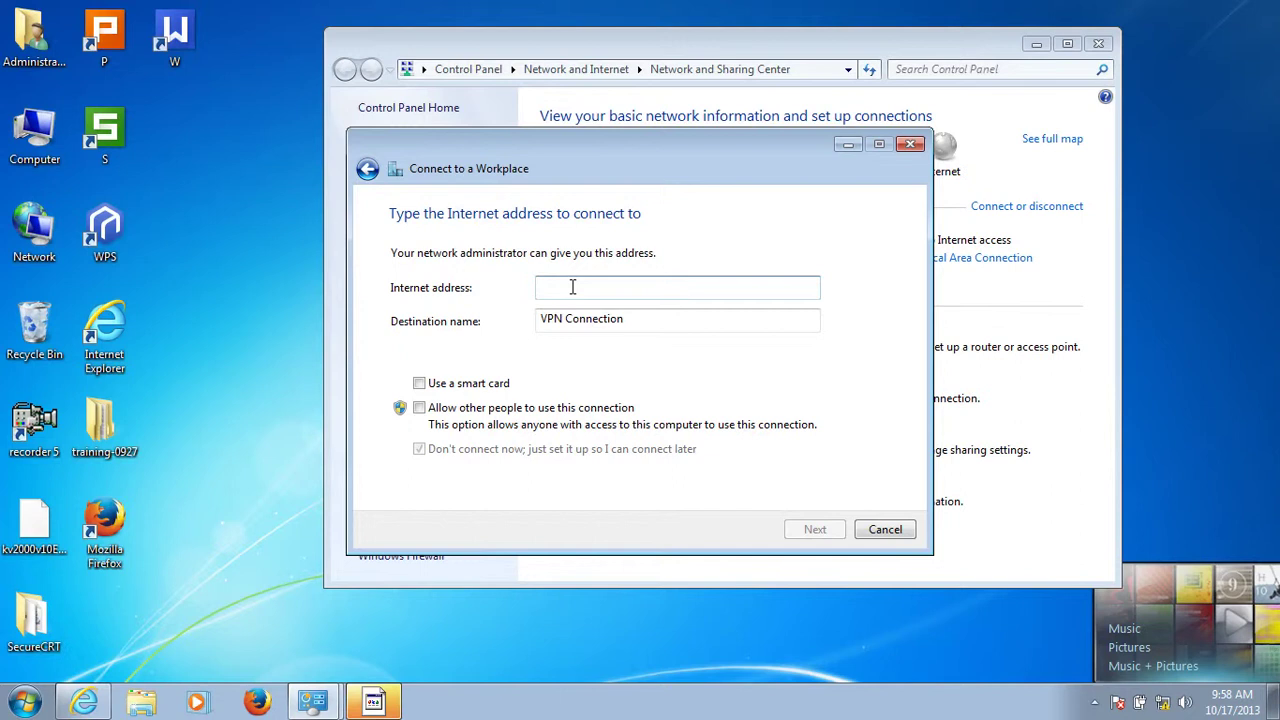
pyautogui.write('200.200.203.')
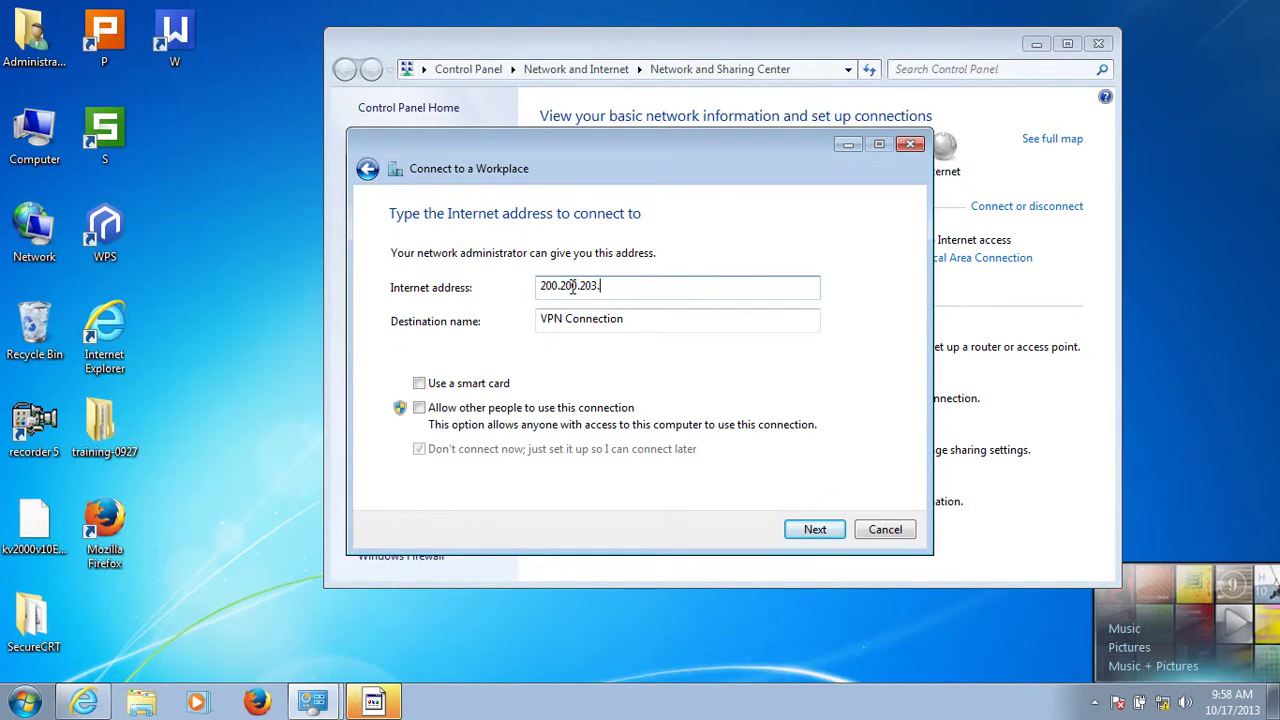
pyautogui.write('60')
pyautogui.click(634, 320)
pyautogui.press('BackSpace')
pyautogui.press('BackSpace')
pyautogui.press('BackSpace')
pyautogui.press('BackSpace')
pyautogui.press('BackSpace')
pyautogui.press('BackSpace')
pyautogui.press('BackSpace')
pyautogui.press('BackSpace')
pyautogui.press('BackSpace')
pyautogui.press('BackSpace')
pyautogui.press('BackSpace')
pyautogui.press('BackSpace')
pyautogui.press('BackSpace')
pyautogui.press('BackSpace')
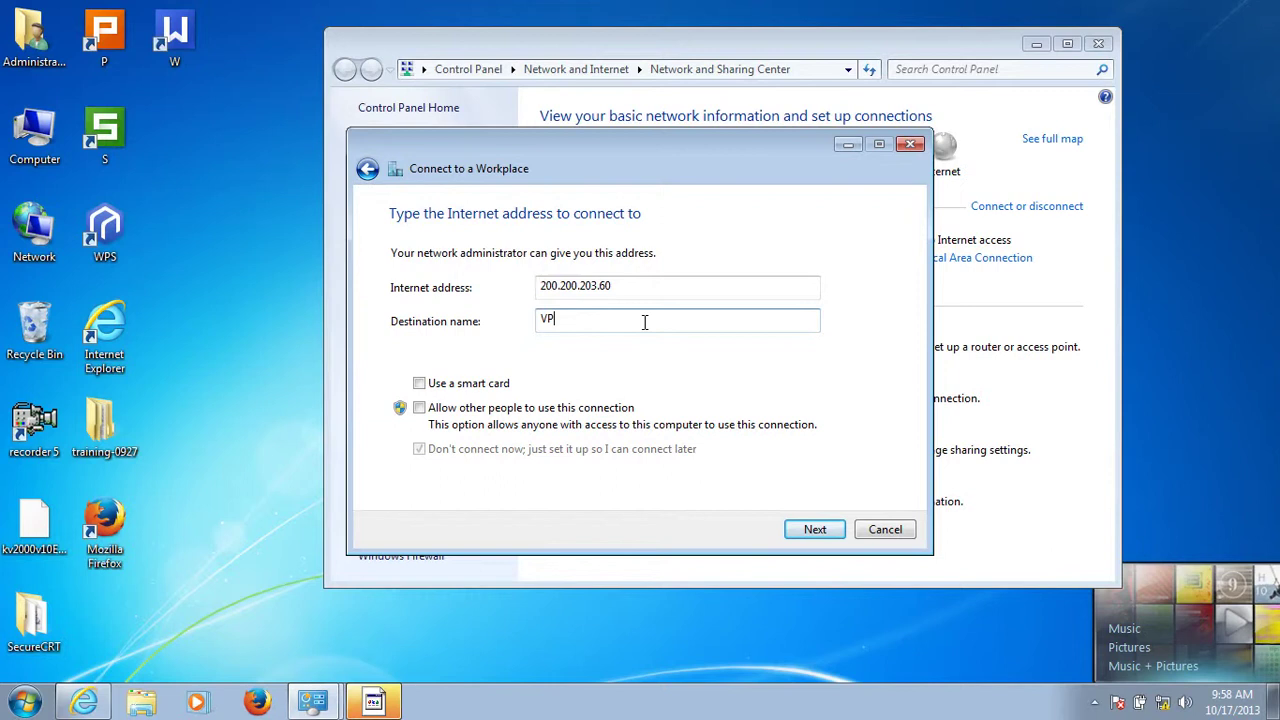
pyautogui.write('UTT')
pyautogui.click(810, 530)
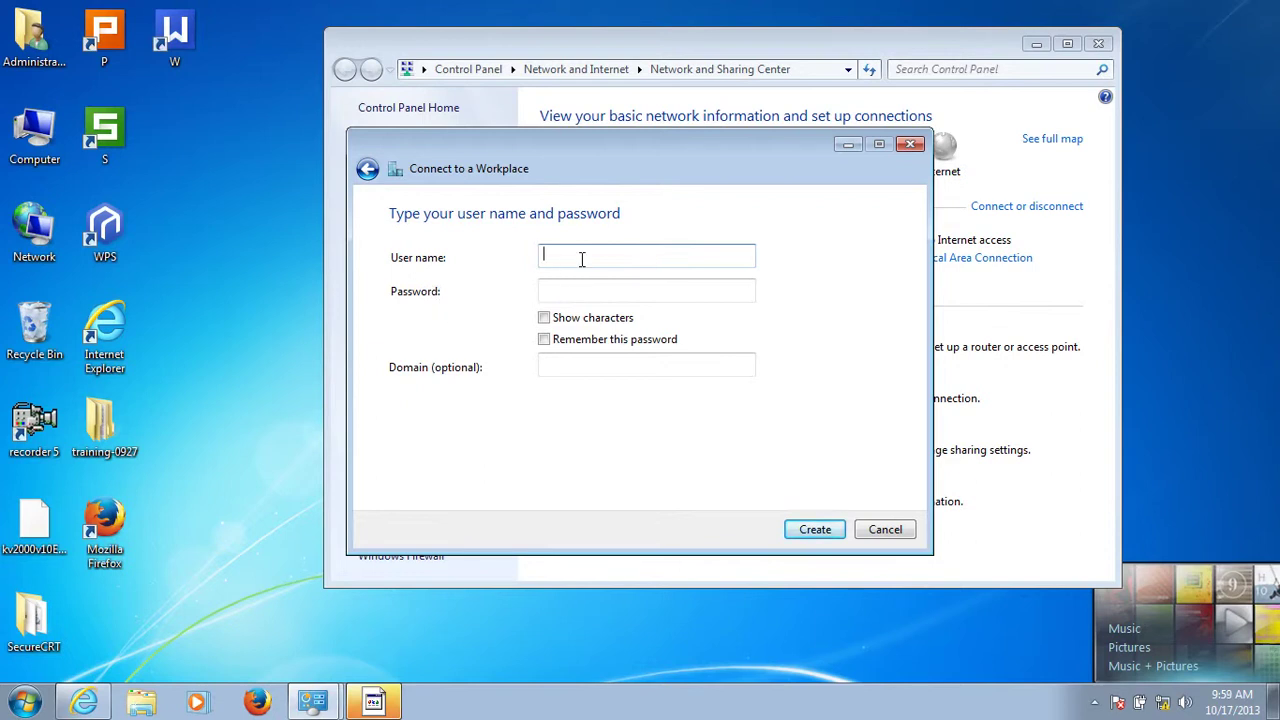
# Enter the account user name and password, create the UTT connection, and close the wizard.
pyautogui.write('henry')
pyautogui.click(570, 291)
pyautogui.write('123')
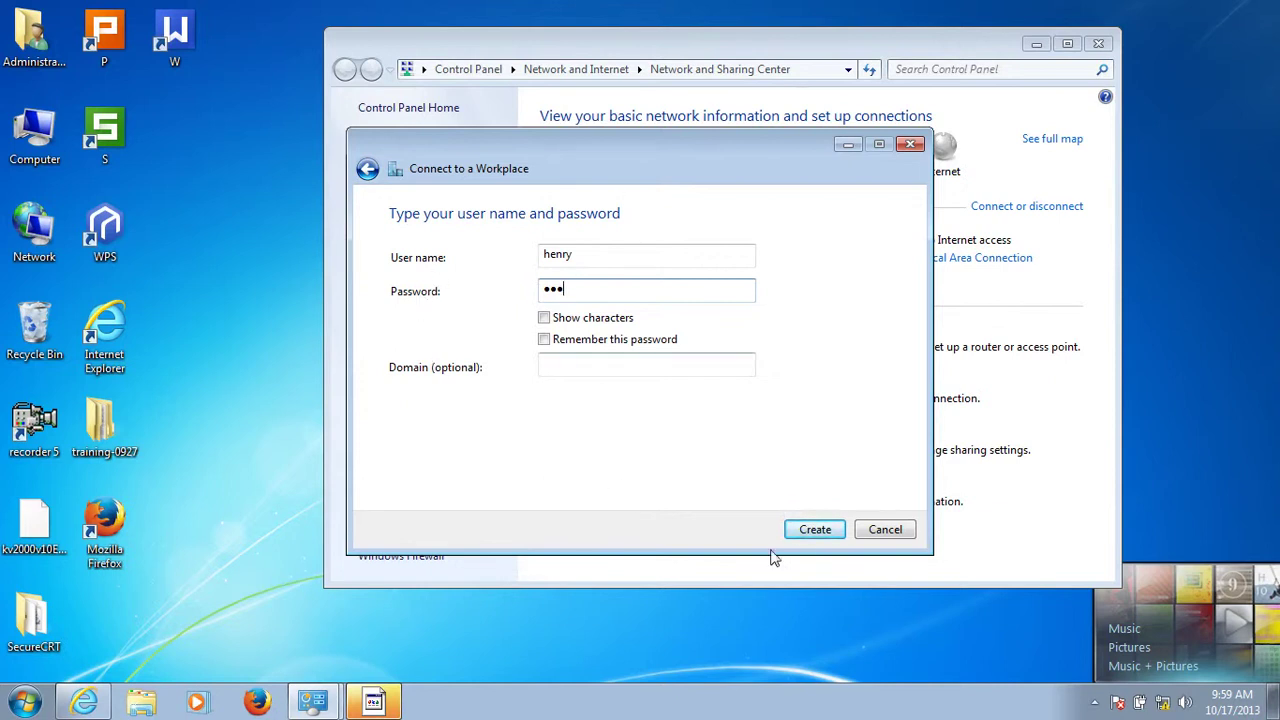
pyautogui.click(809, 531)
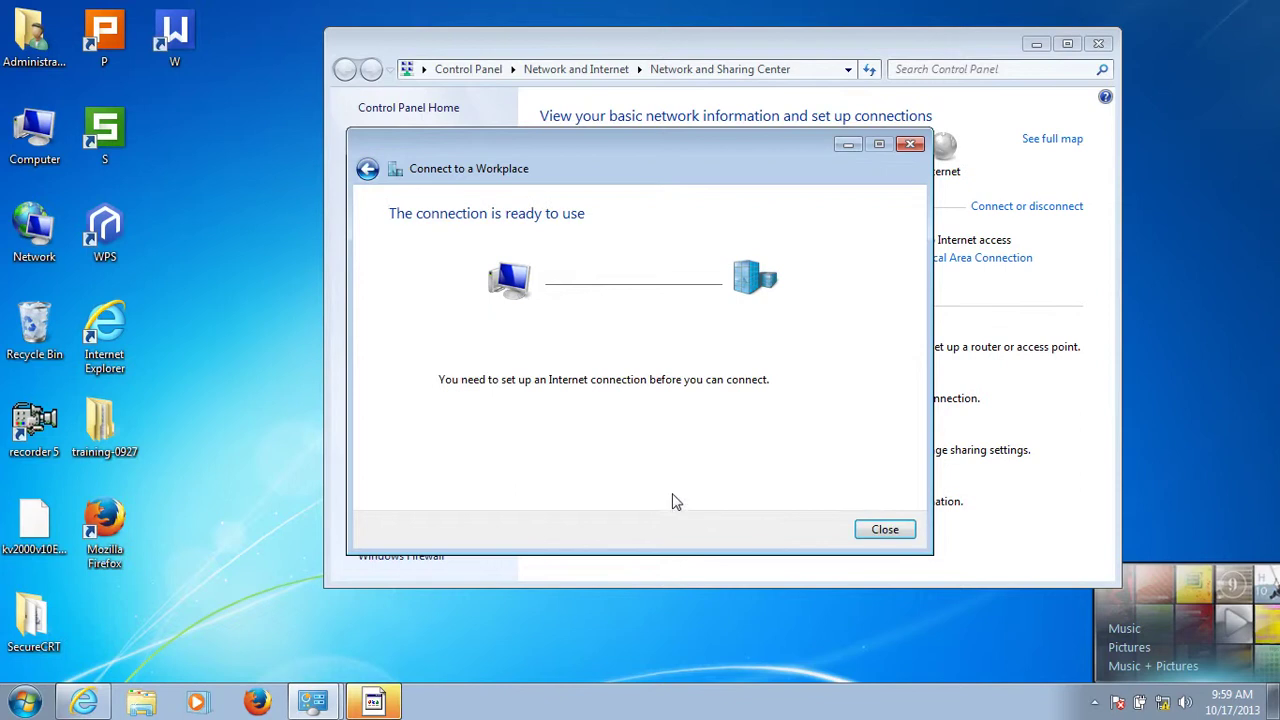
pyautogui.click(882, 531)
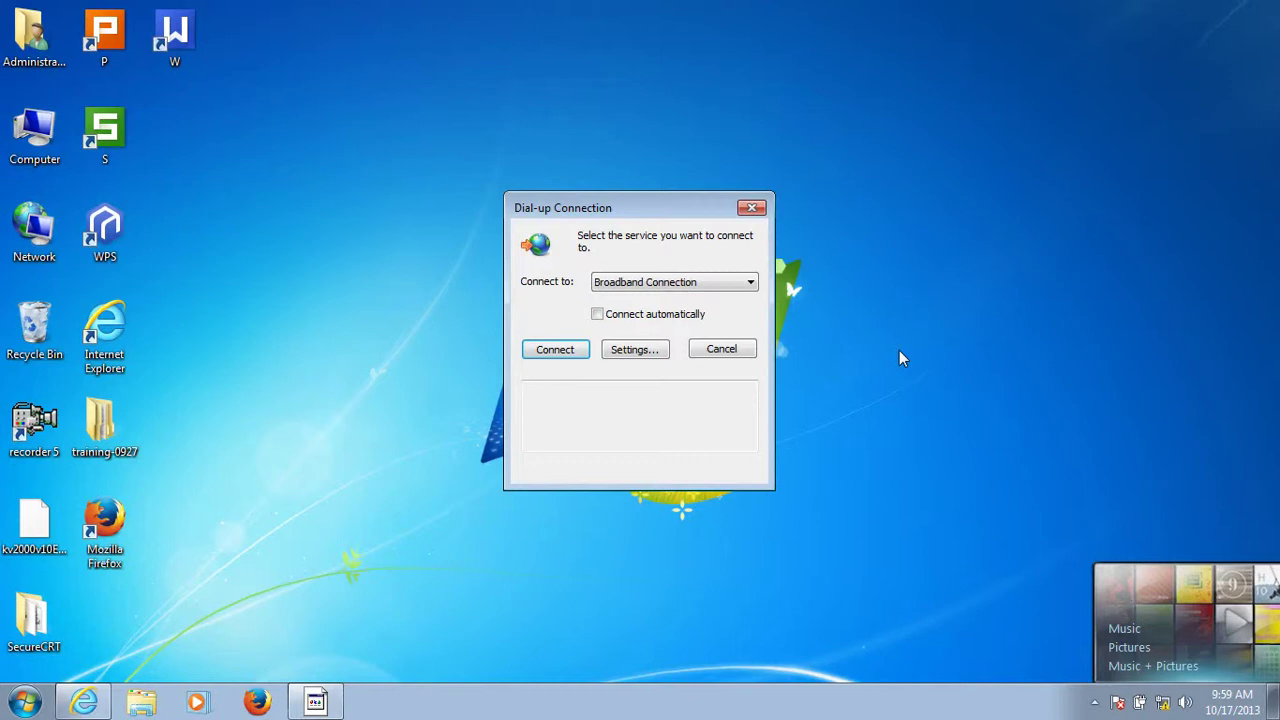
# Open the UTT sign-in prompt from the tray network list and bring up its Properties.
pyautogui.click(1139, 702)
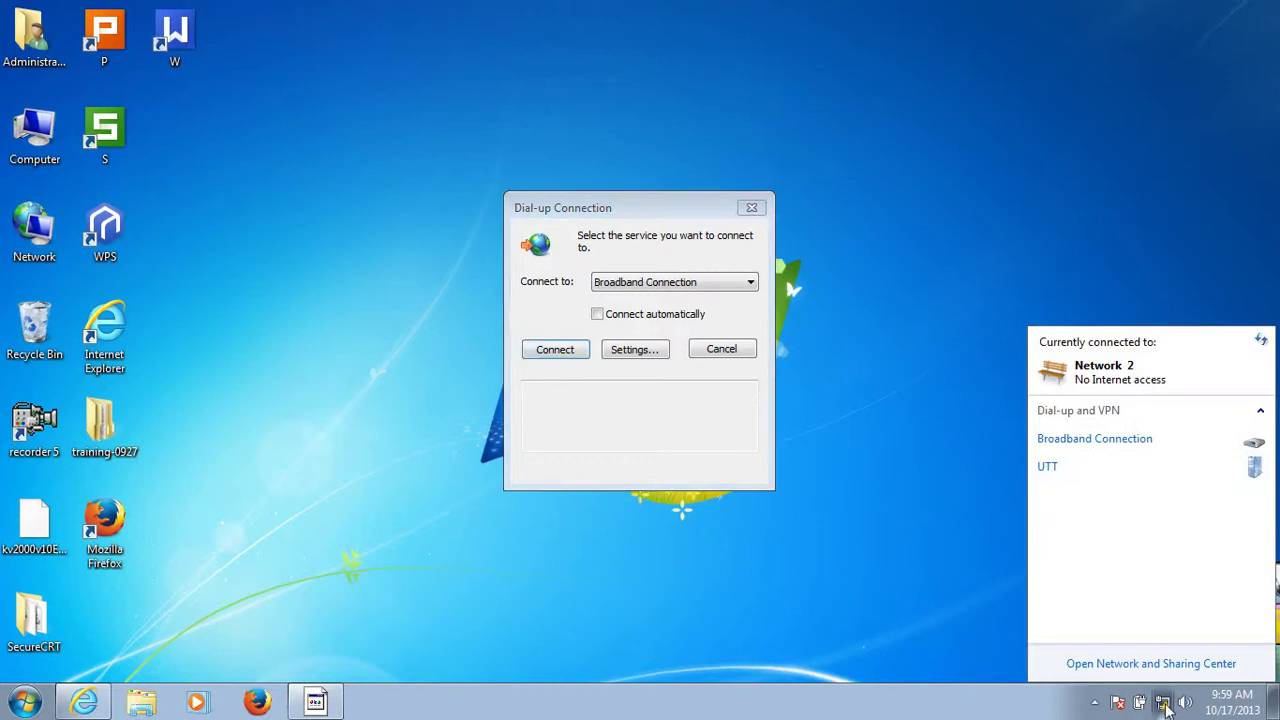
pyautogui.click(1143, 475)
pyautogui.click(1157, 490)
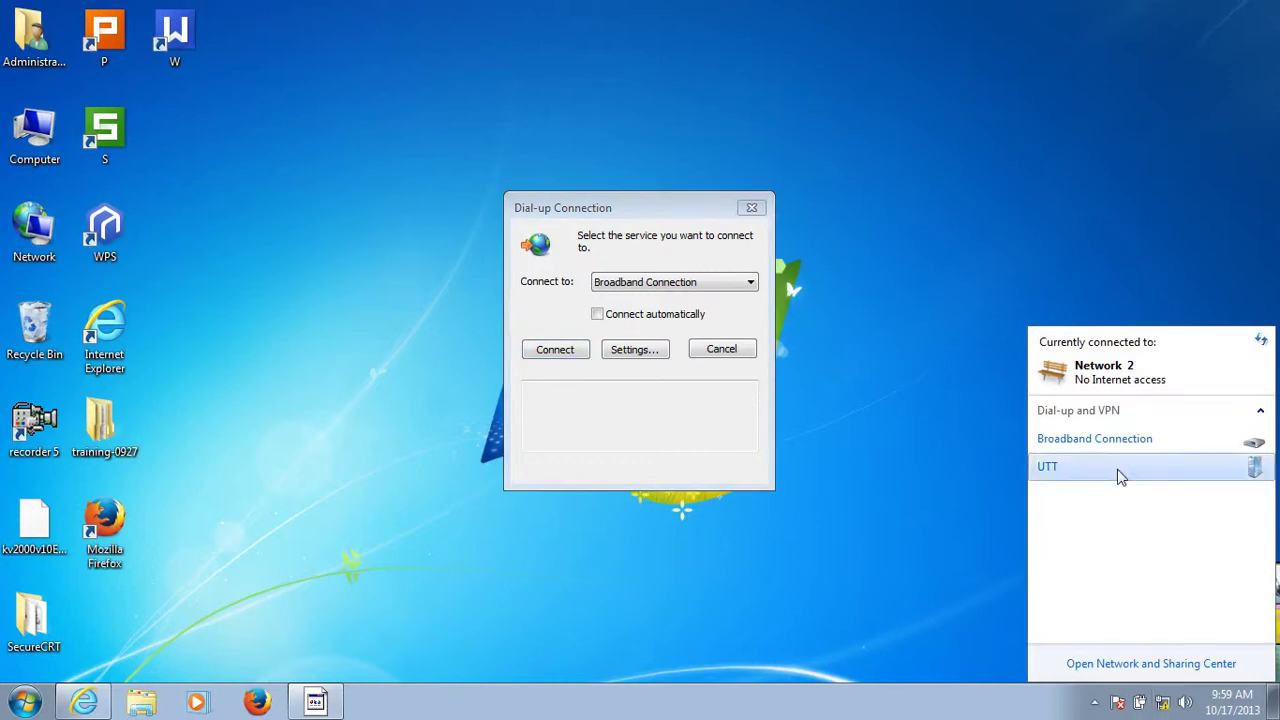
pyautogui.doubleClick(1117, 472)
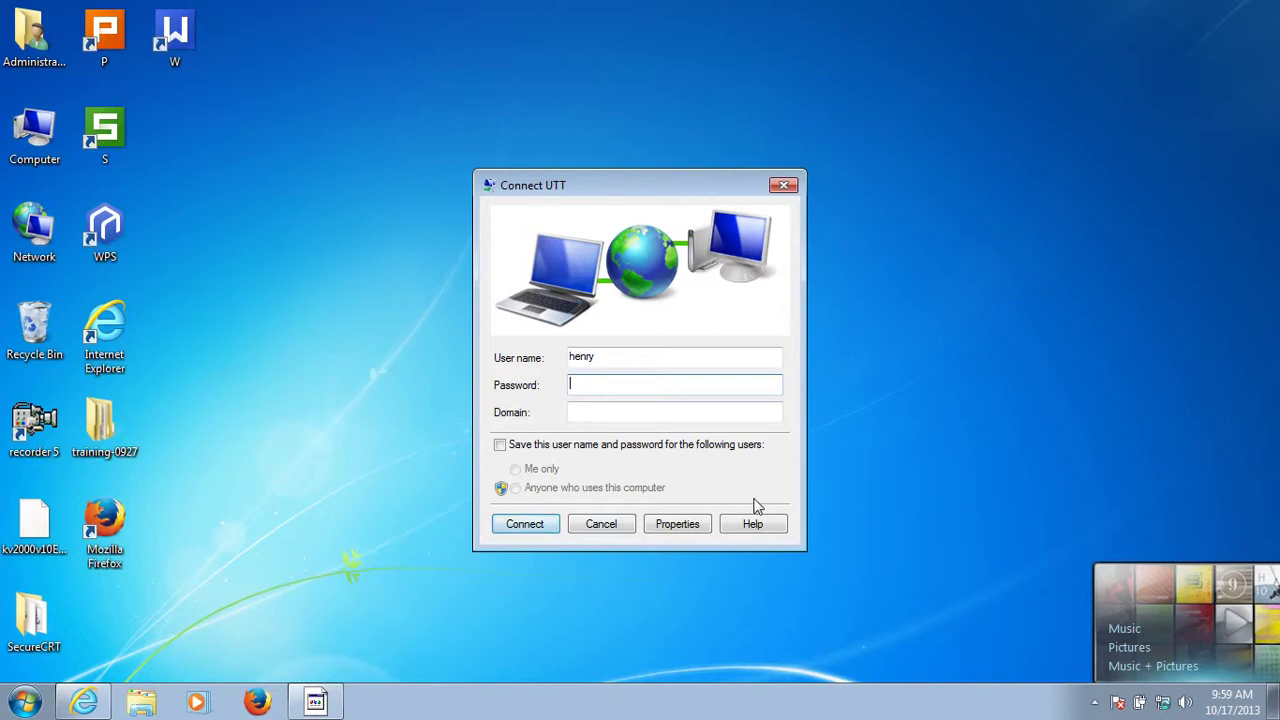
pyautogui.click(680, 530)
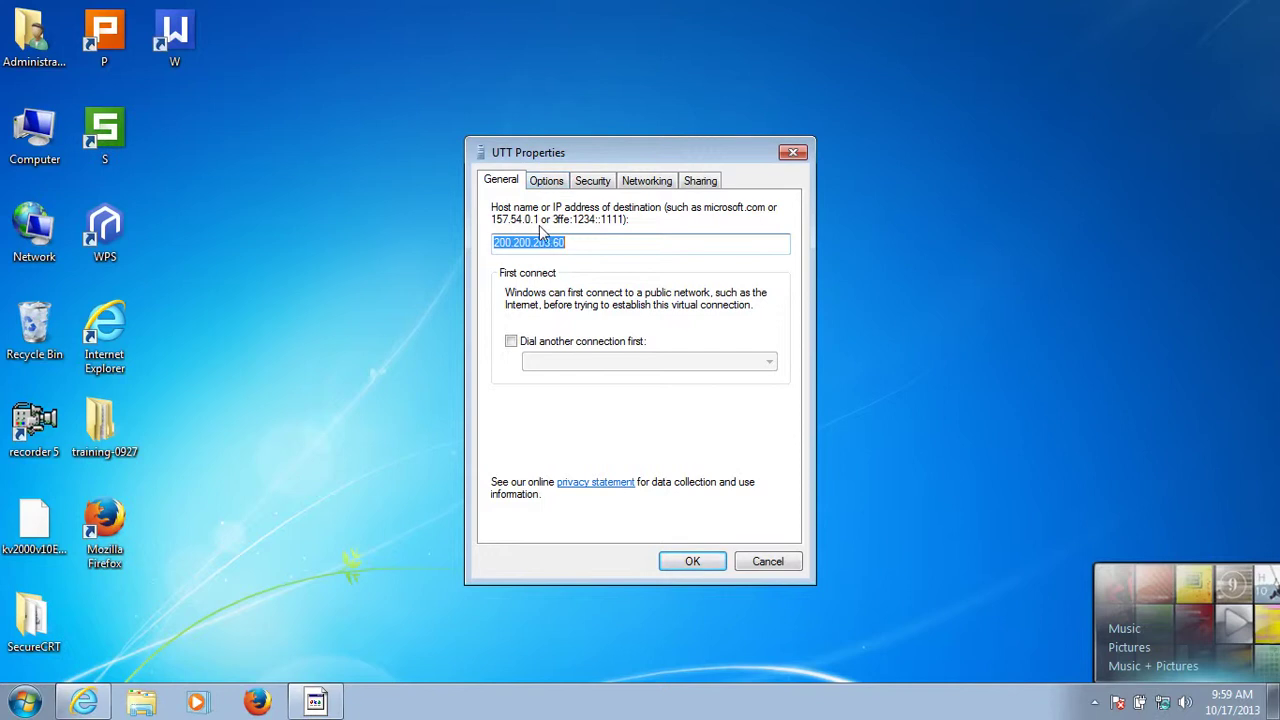
# Set UTT security to PPTP with optional encryption and PAP allowed, confirming the warning.
pyautogui.click(545, 185)
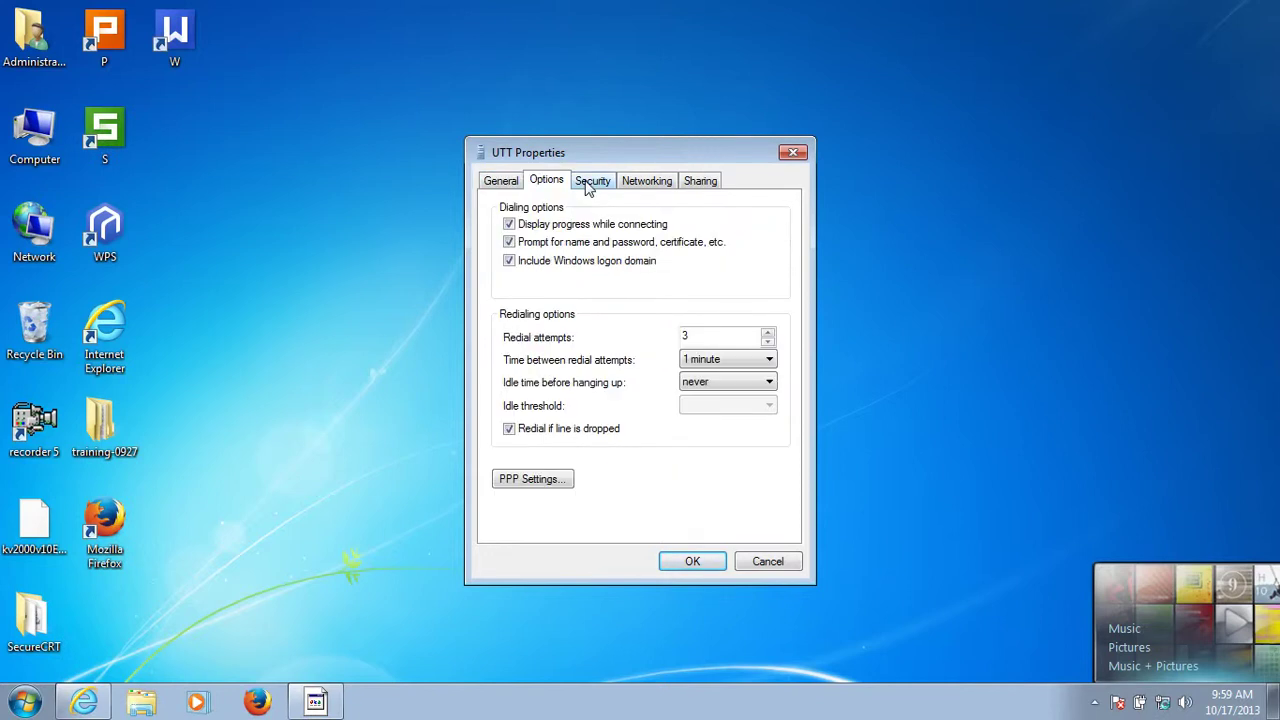
pyautogui.click(591, 188)
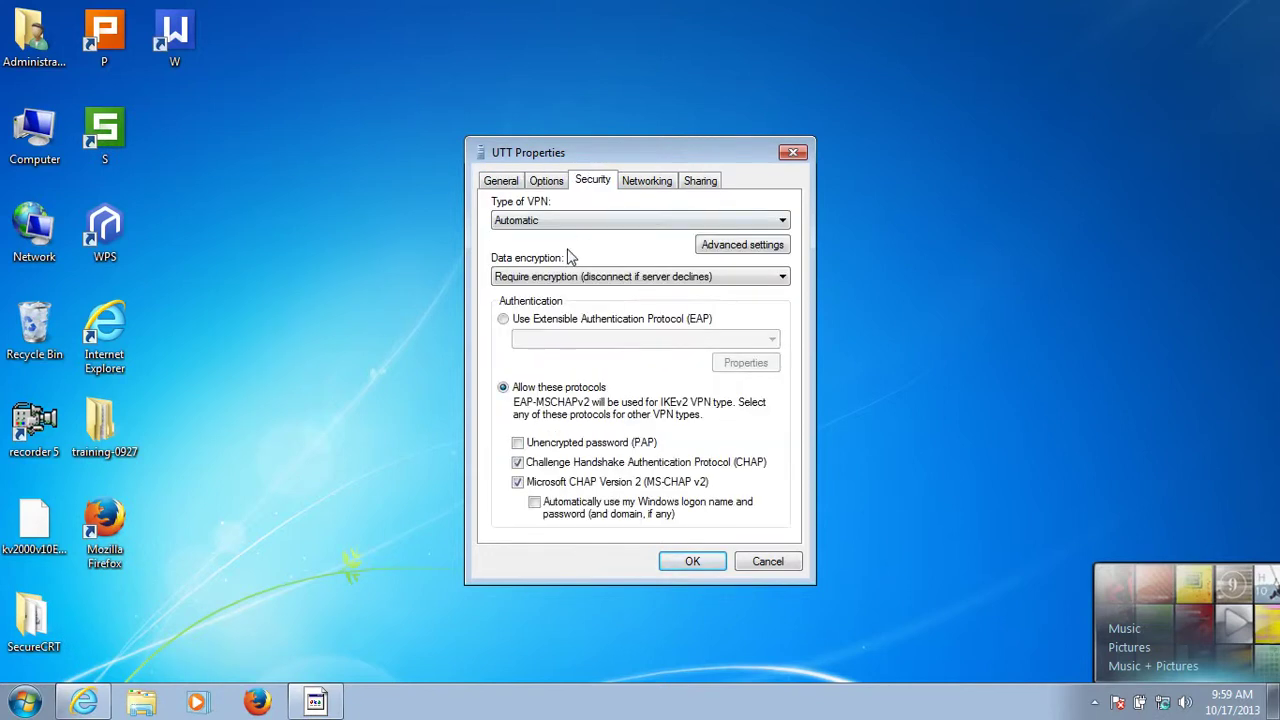
pyautogui.click(778, 222)
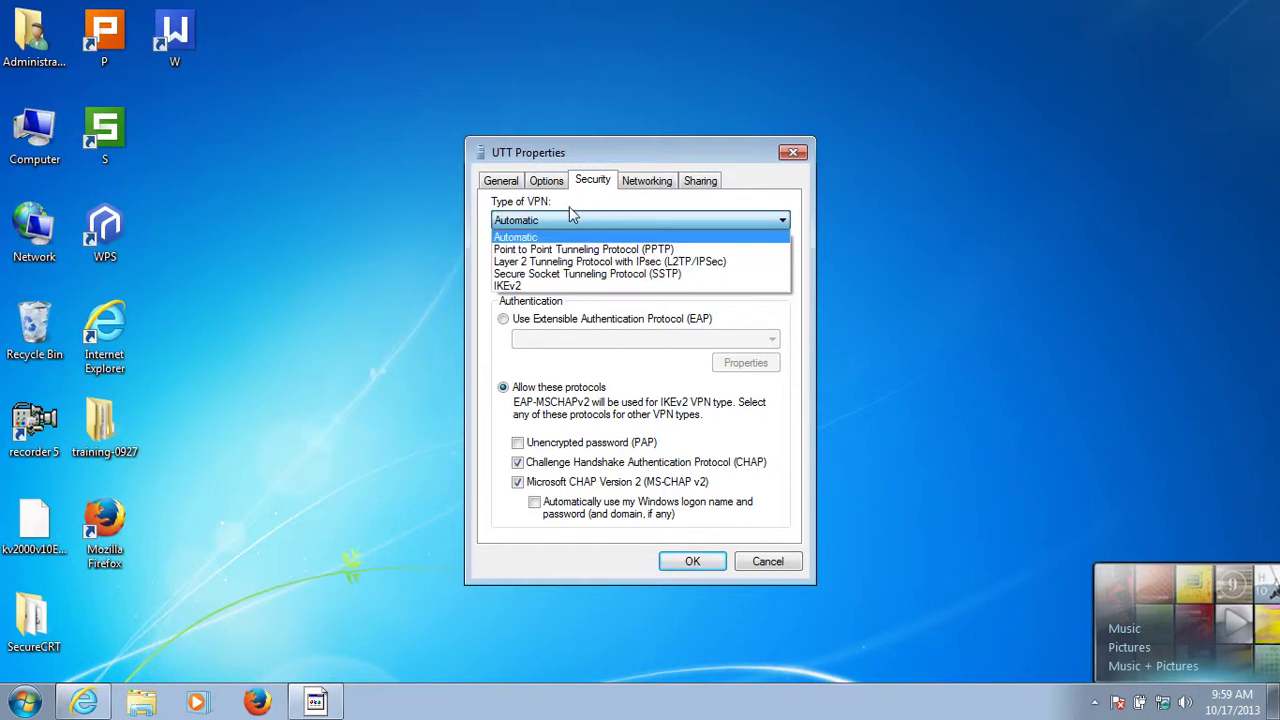
pyautogui.click(624, 249)
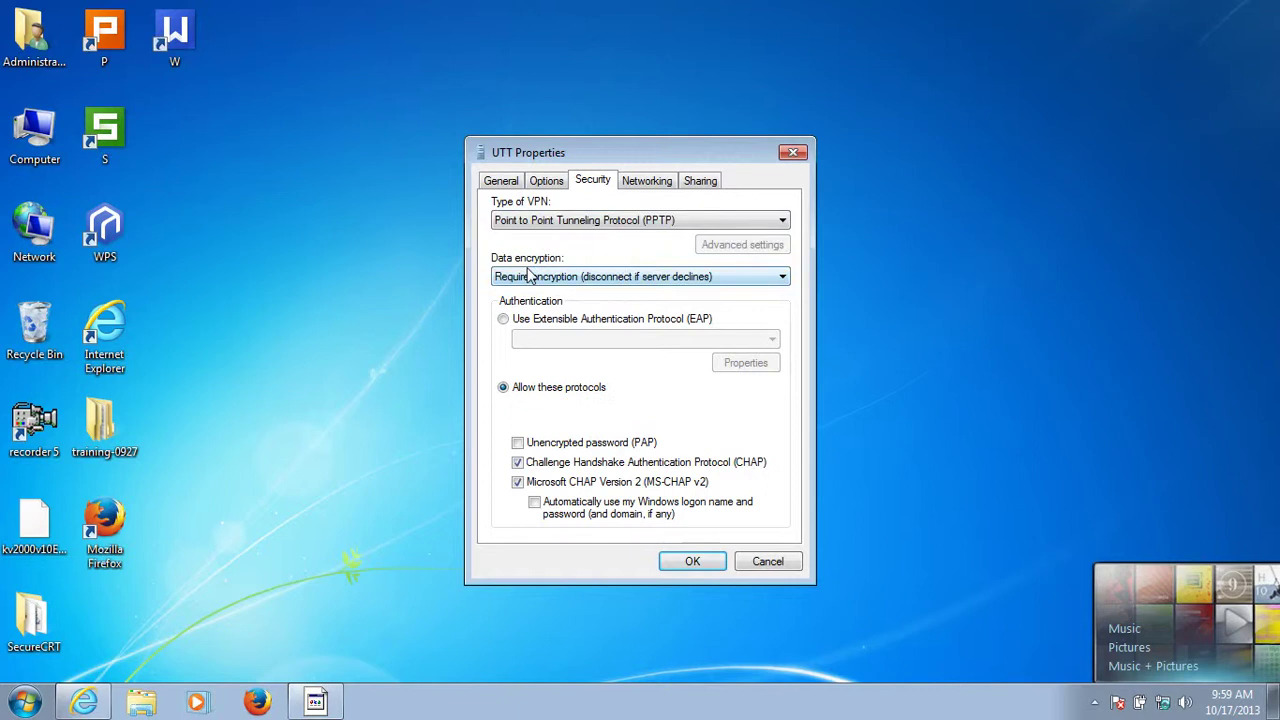
pyautogui.click(773, 279)
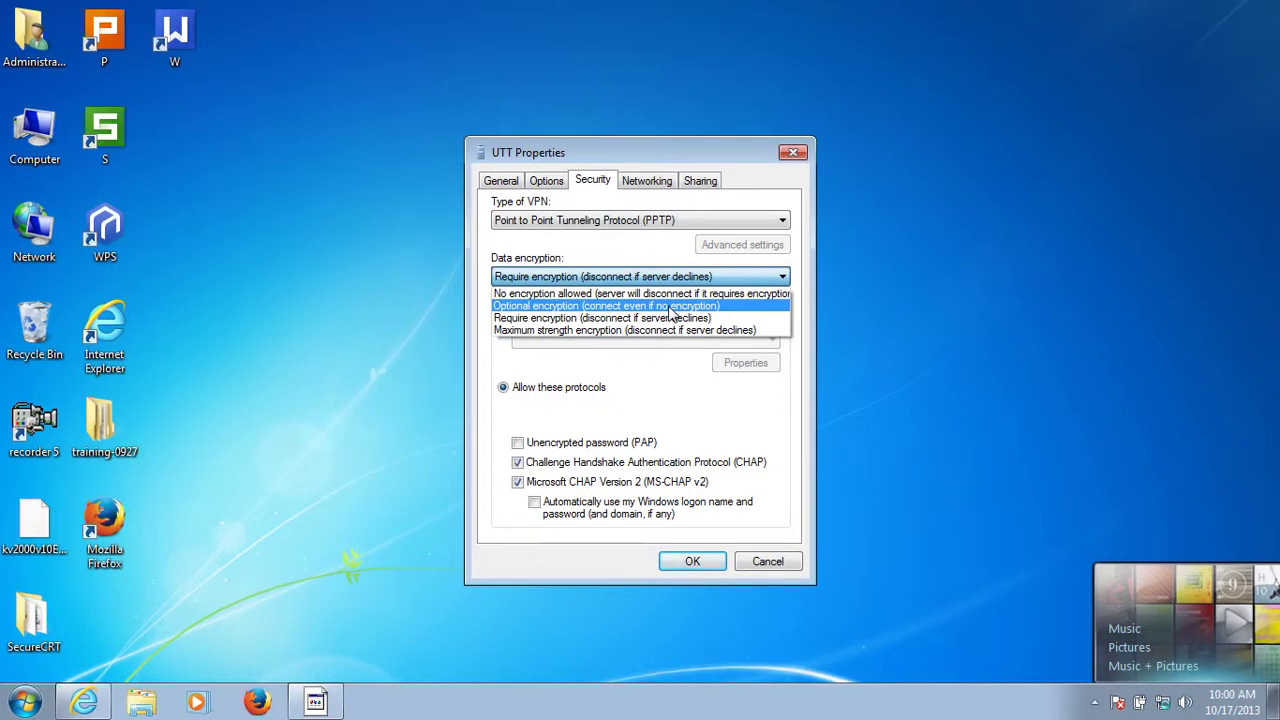
pyautogui.click(672, 308)
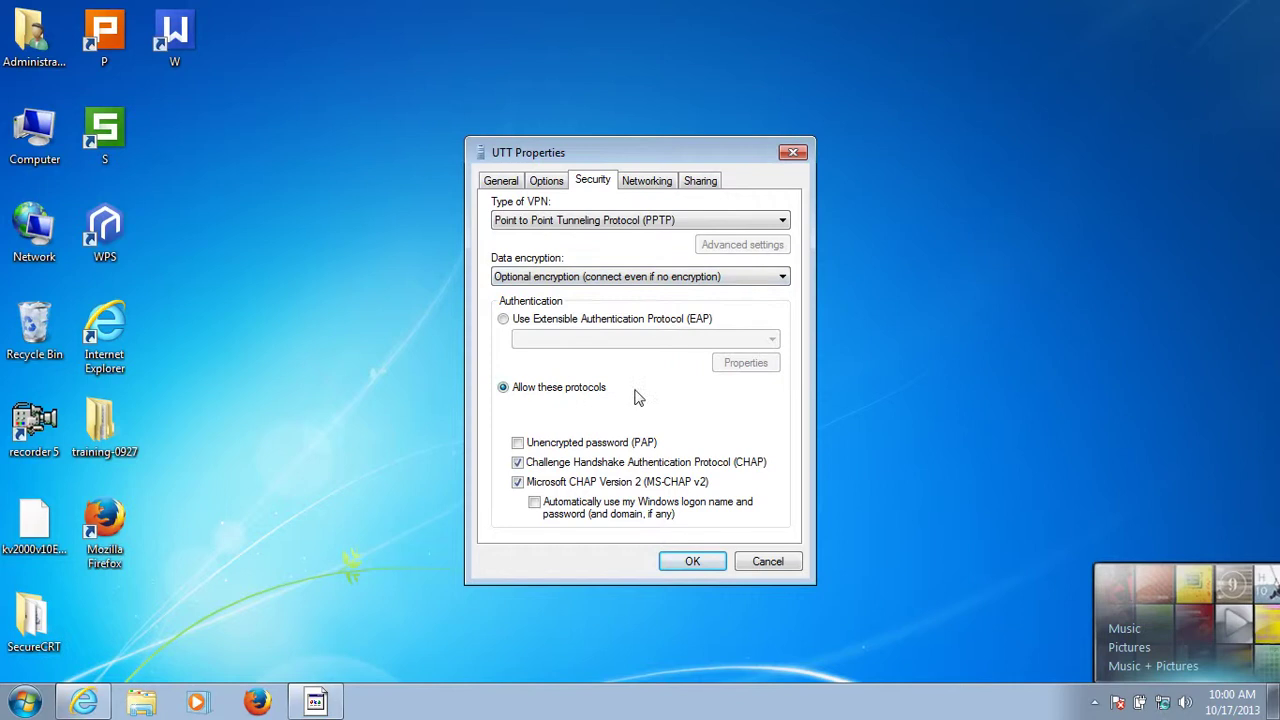
pyautogui.click(518, 443)
pyautogui.click(674, 564)
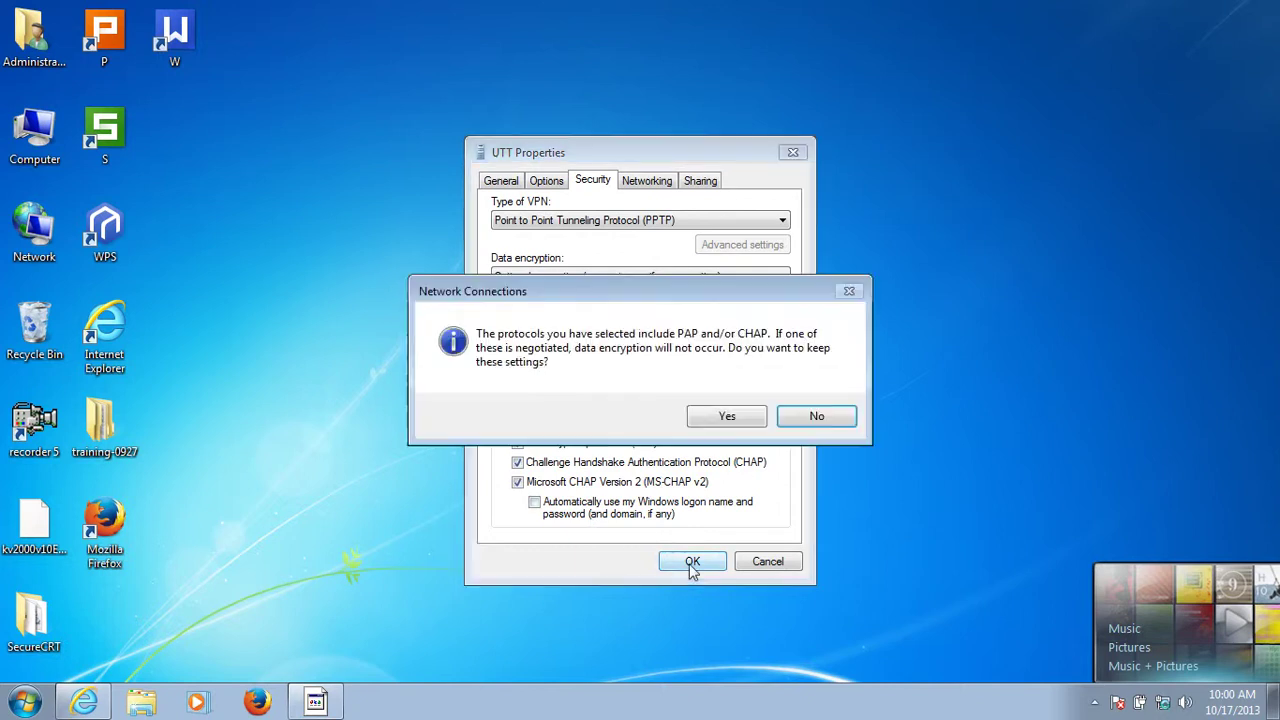
pyautogui.click(727, 417)
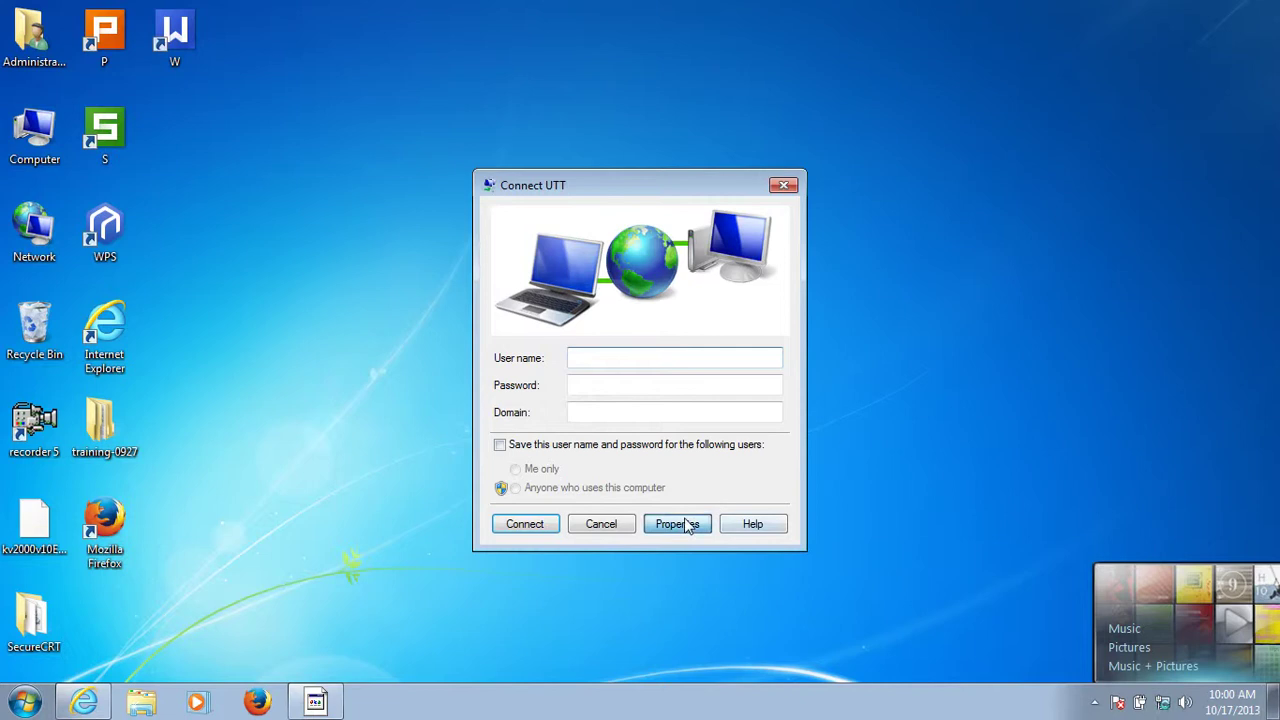
# Review the UTT Properties Sharing and Networking tabs, then close the dialog.
pyautogui.click(686, 527)
pyautogui.click(702, 188)
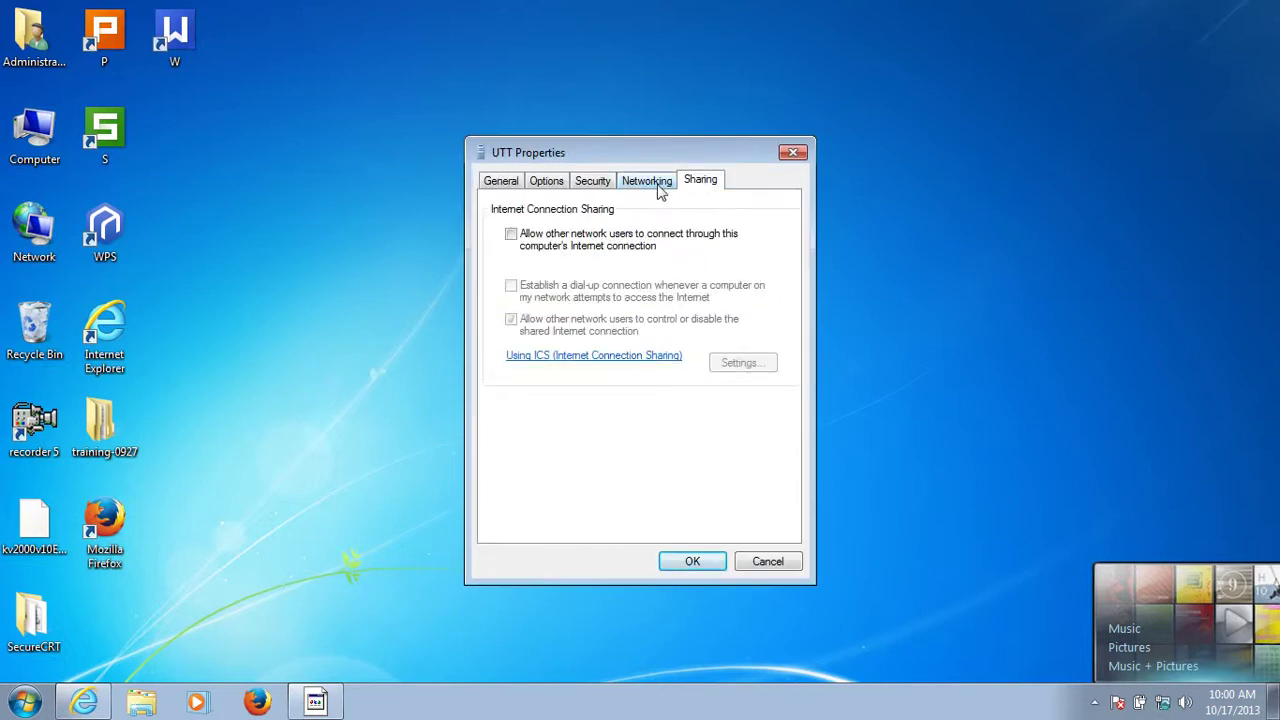
pyautogui.click(658, 185)
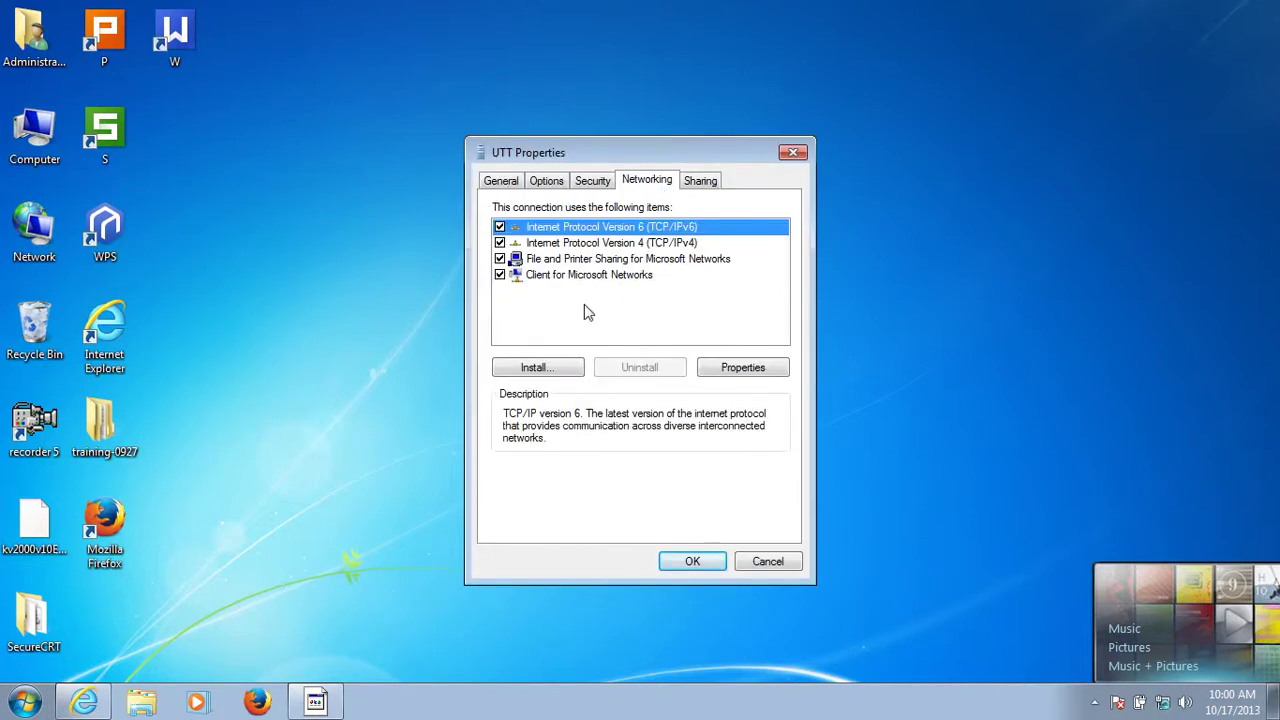
pyautogui.click(686, 562)
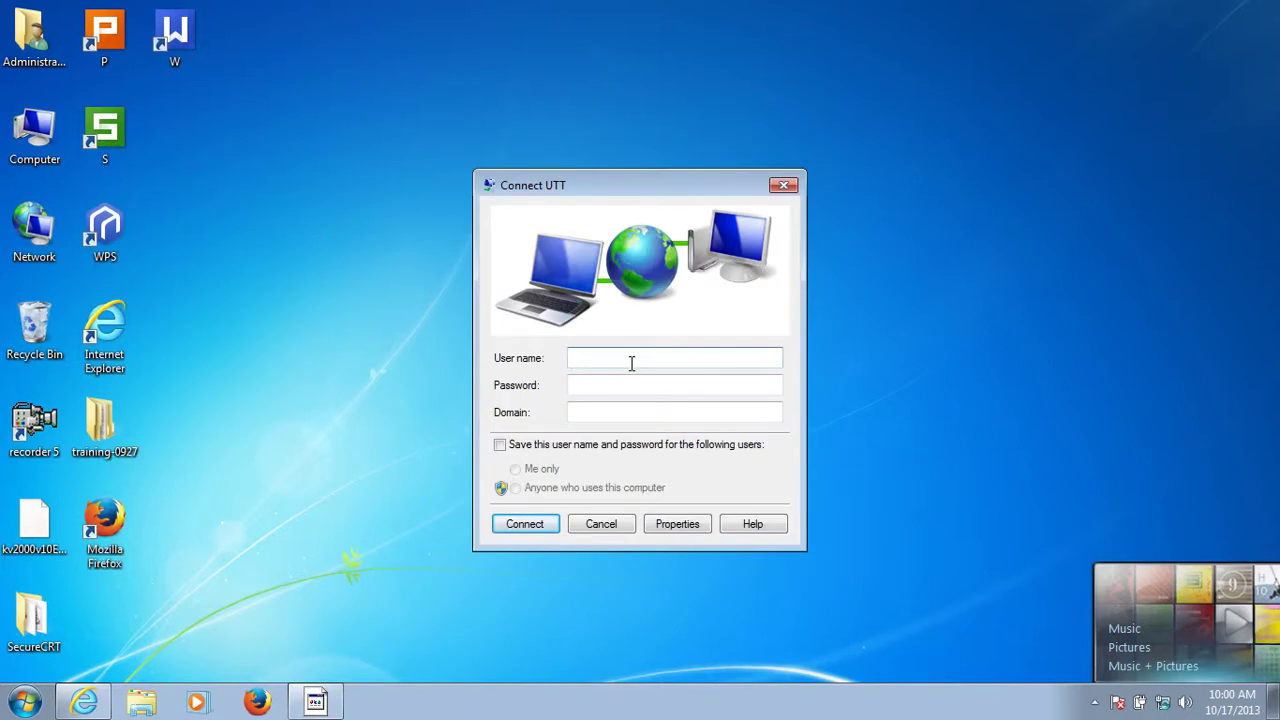
# Enter the account user name and password in Connect UTT and connect.
pyautogui.write('henry')
pyautogui.press('Tab')
pyautogui.write('1234')
pyautogui.click(524, 525)
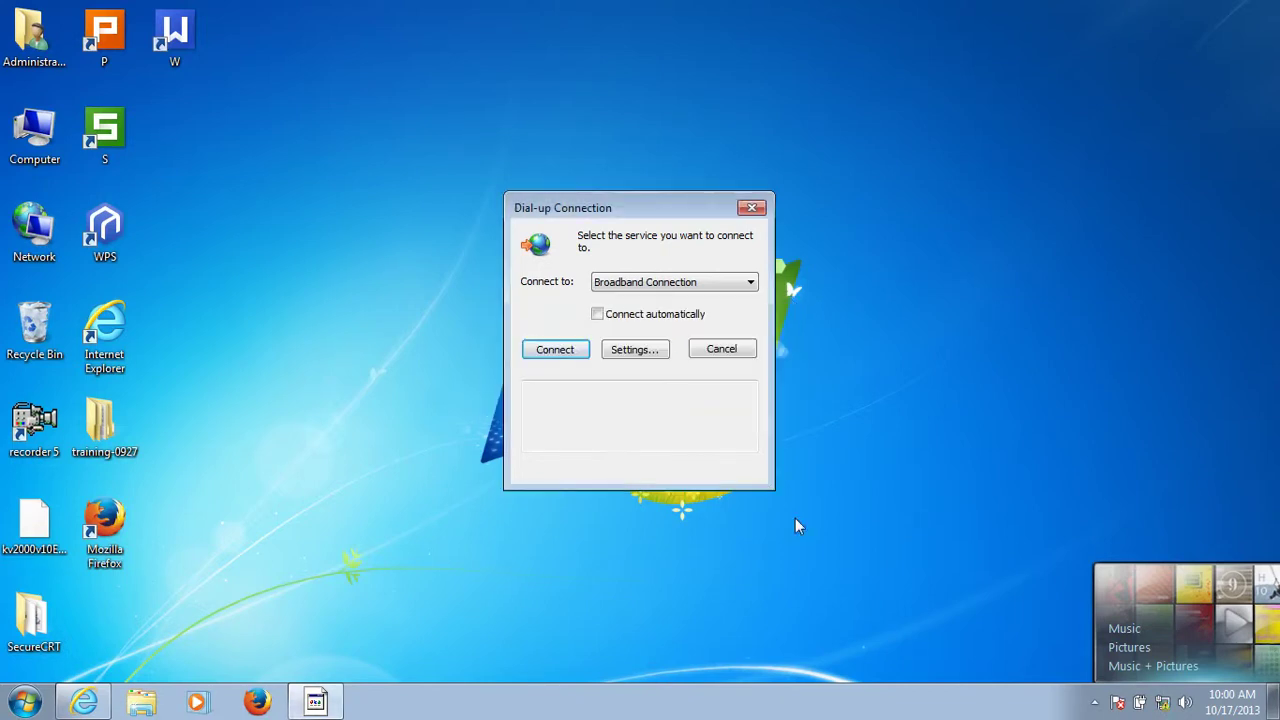
# Confirm UTT shows Connected, dismiss the Dial-up Connection dialog, and open the Start menu.
pyautogui.click(1162, 705)
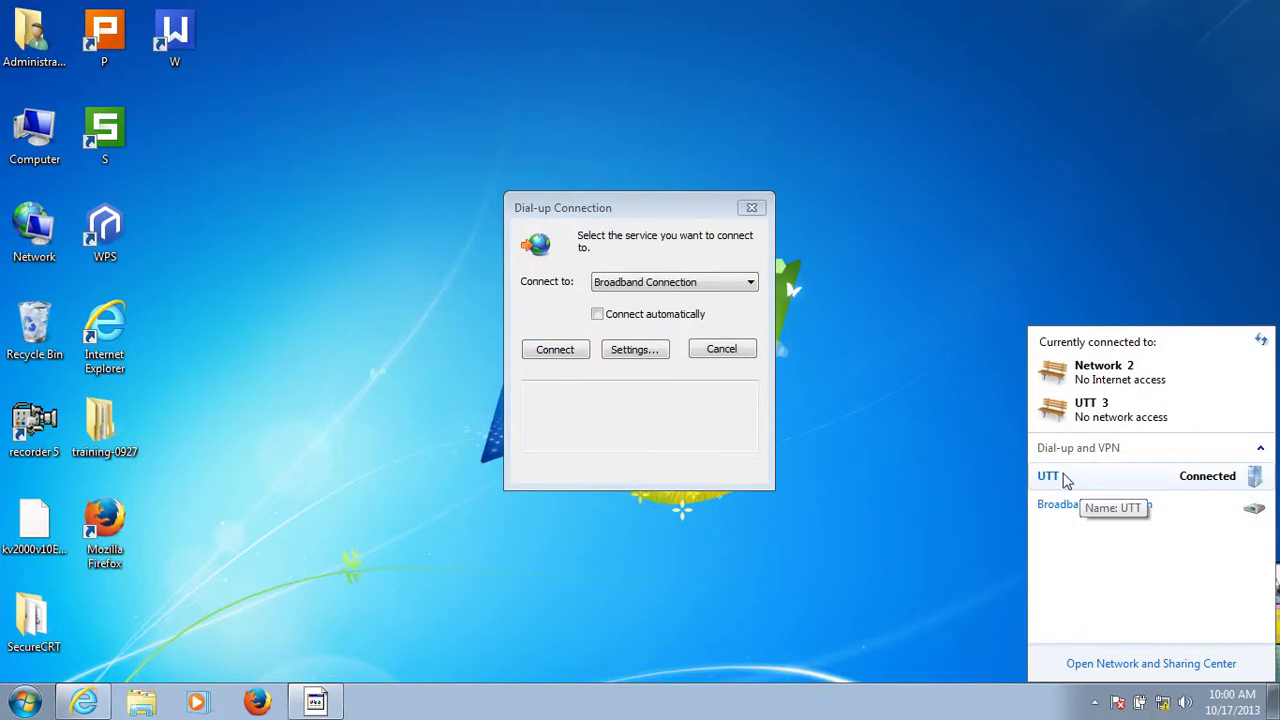
pyautogui.click(752, 207)
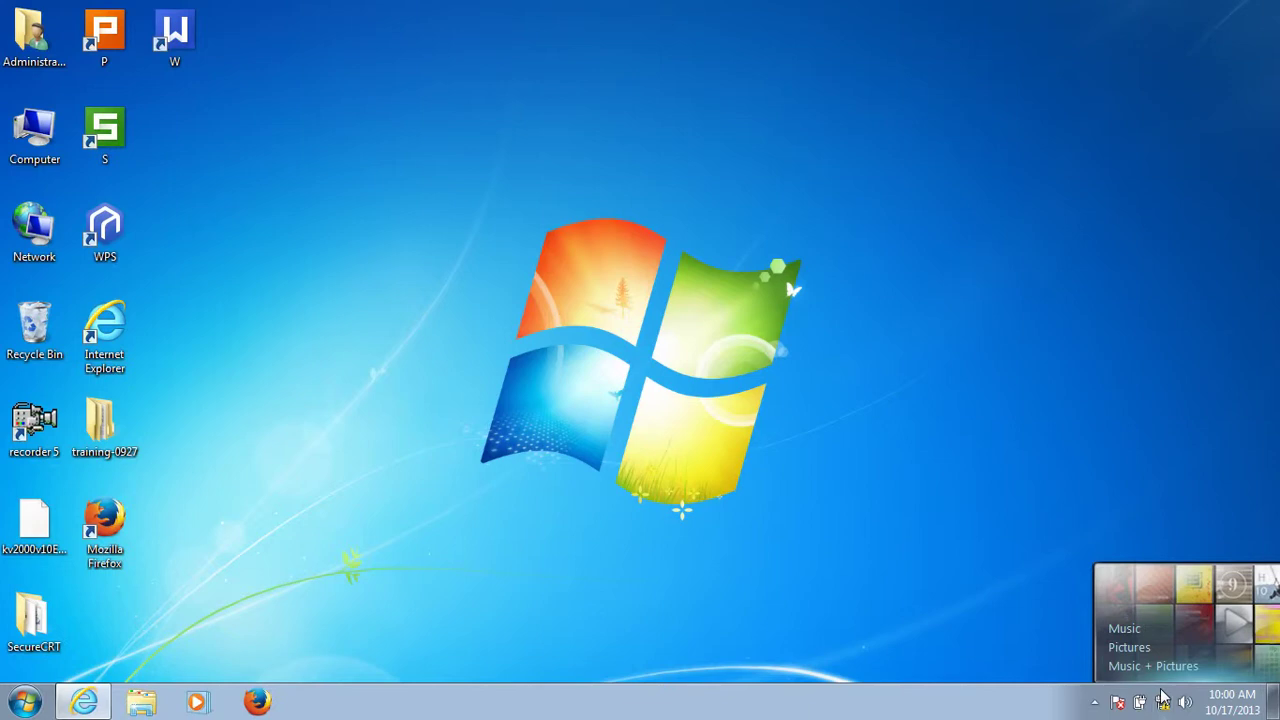
pyautogui.click(1162, 702)
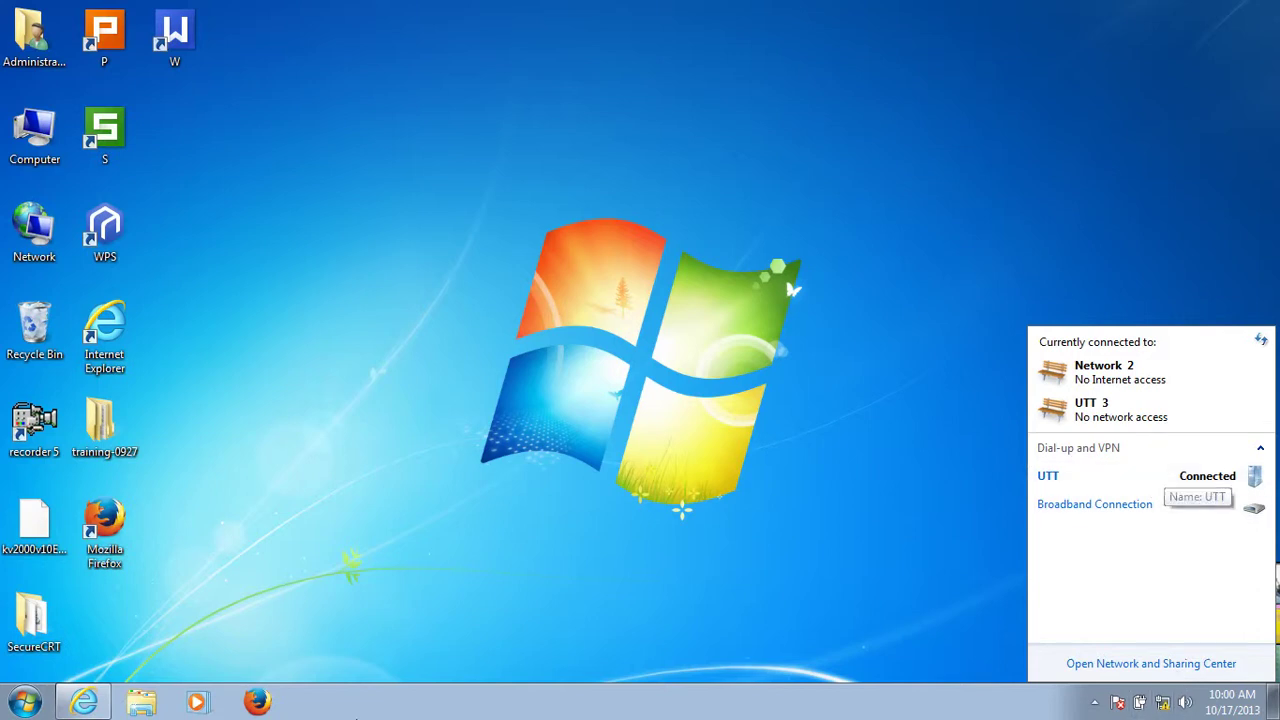
pyautogui.click(24, 702)
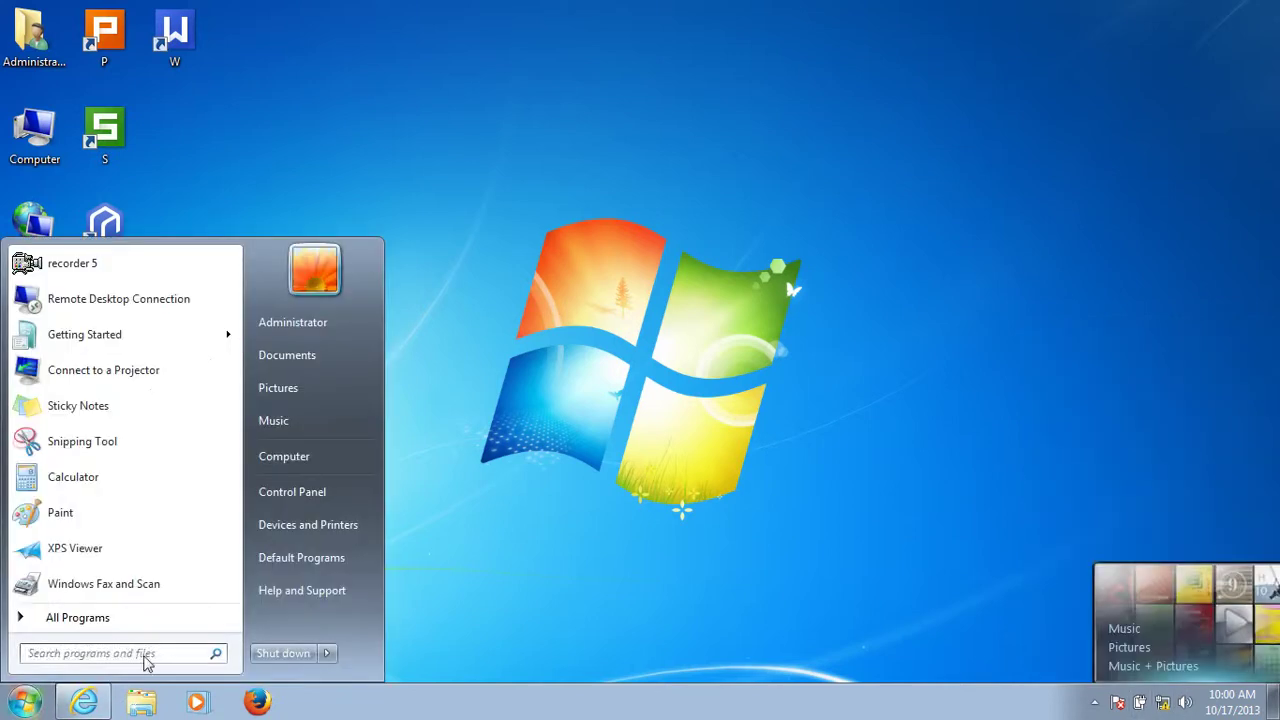
# Launch Command Prompt by searching cmd and run ping 192.168.1.100.
pyautogui.click(156, 655)
pyautogui.write('cmd')
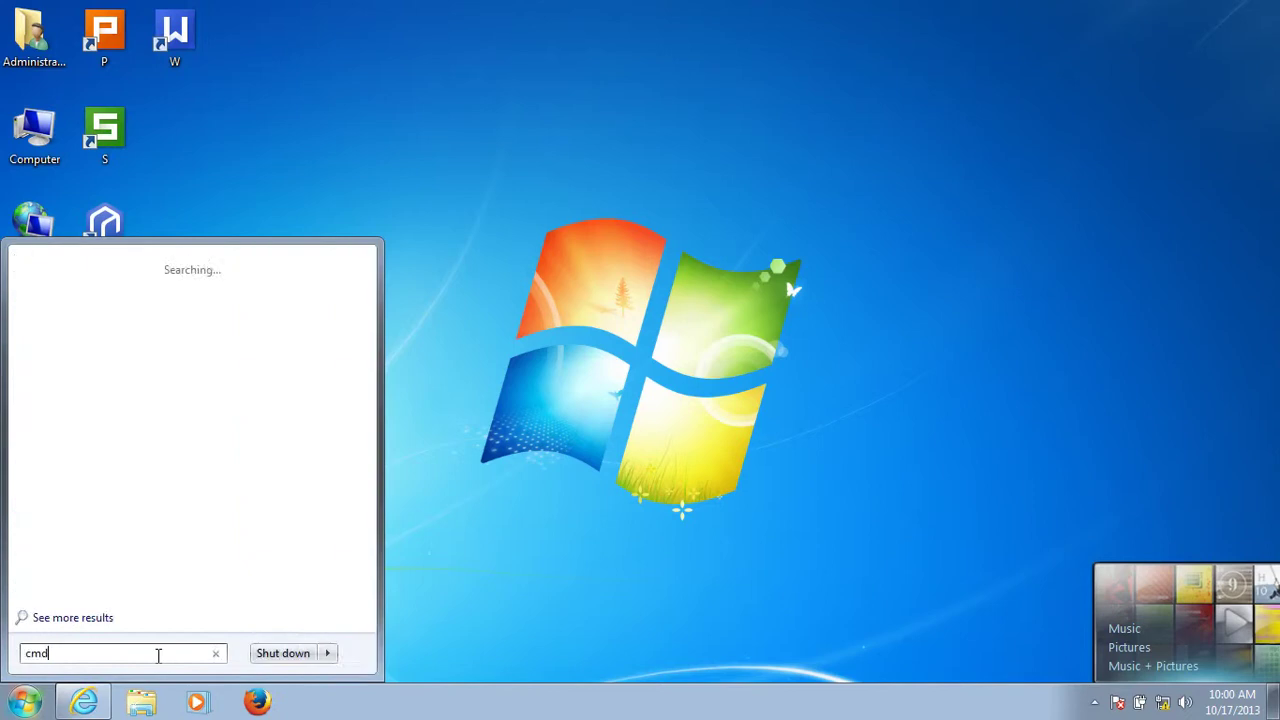
pyautogui.press('Return')
pyautogui.write('ping')
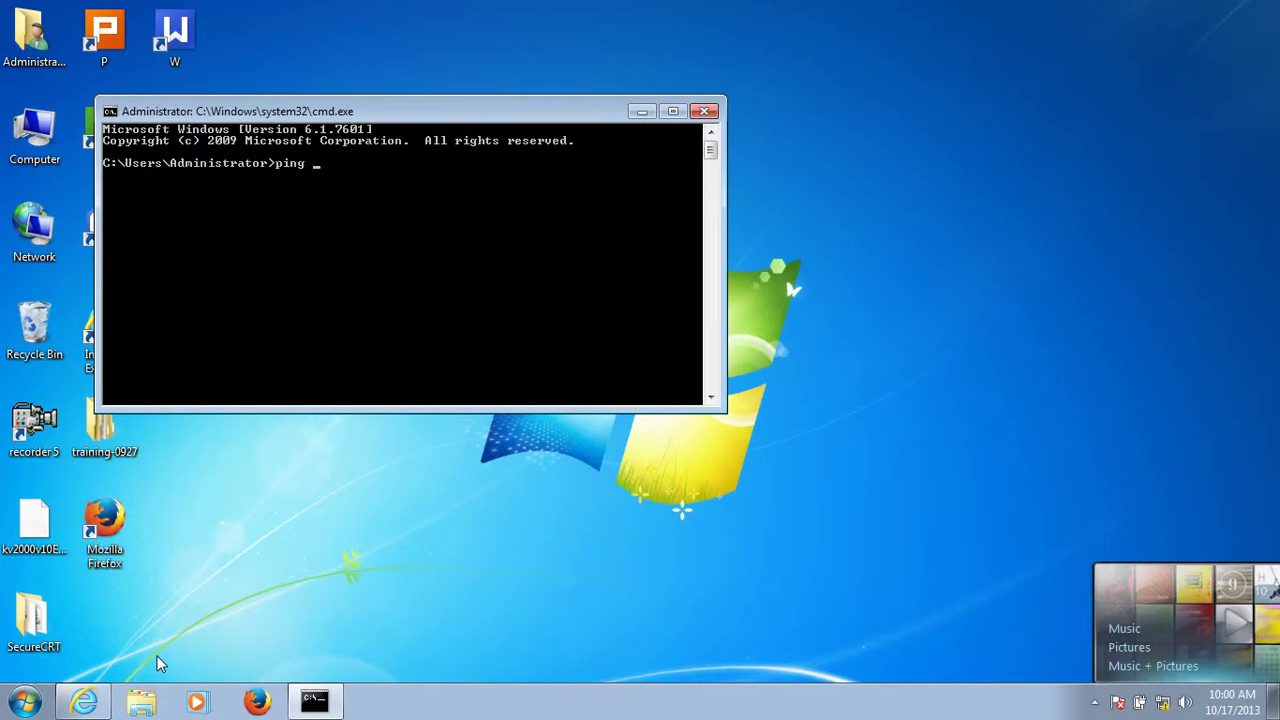
pyautogui.write(' 192.168.1.100')
pyautogui.press('Return')
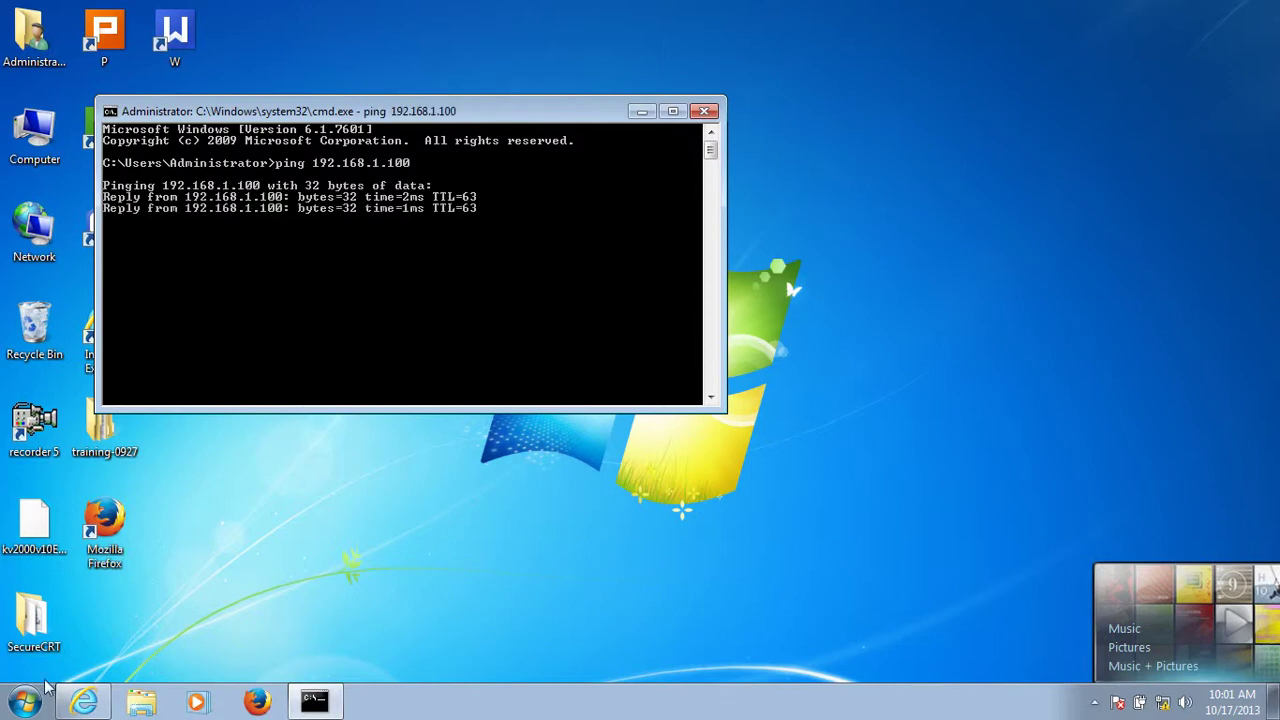